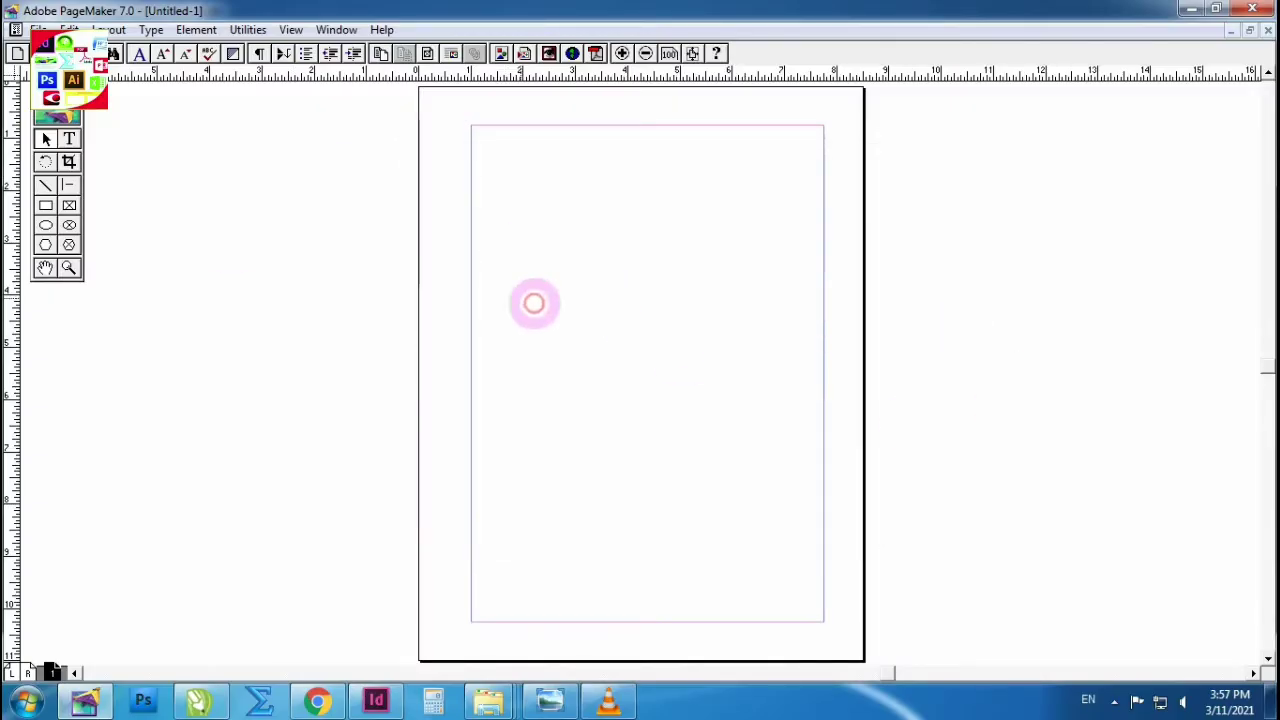
Step: Type 'fdsfsd' at the top-left margin of a magnified page, zoom in on it and select it
key(ctrl+1)
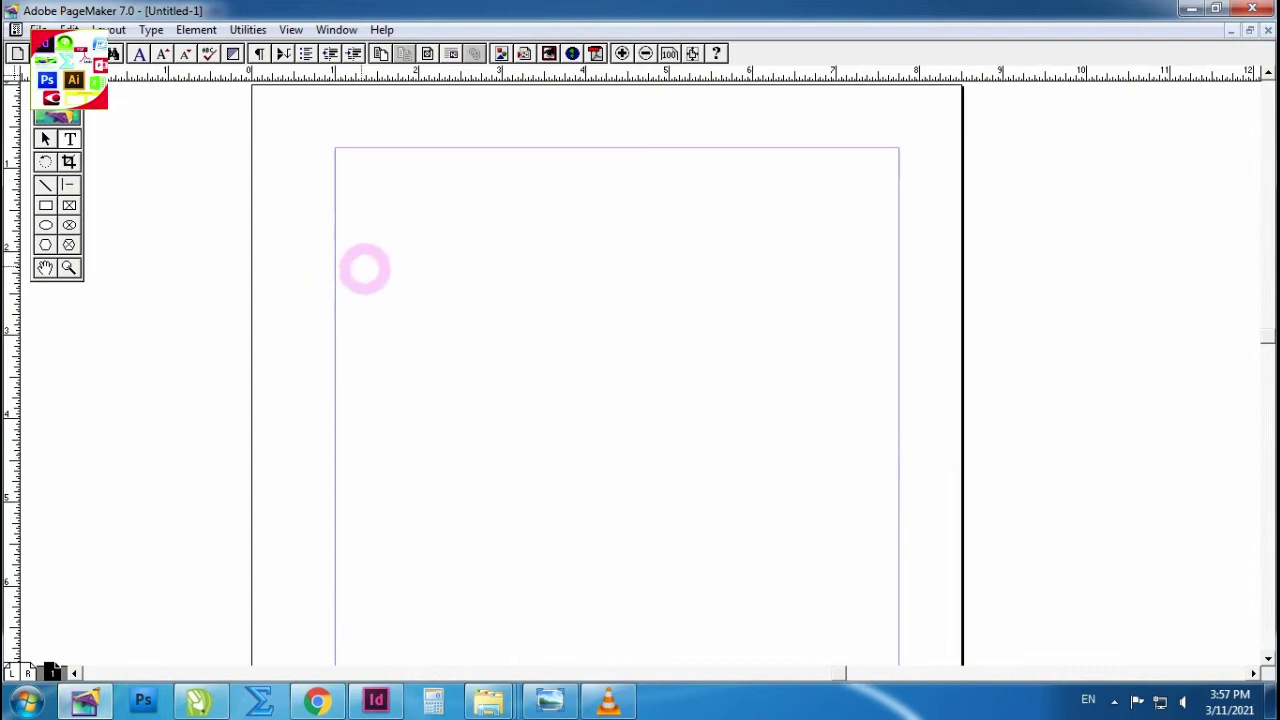
click(345, 258)
text(fdsfsd)
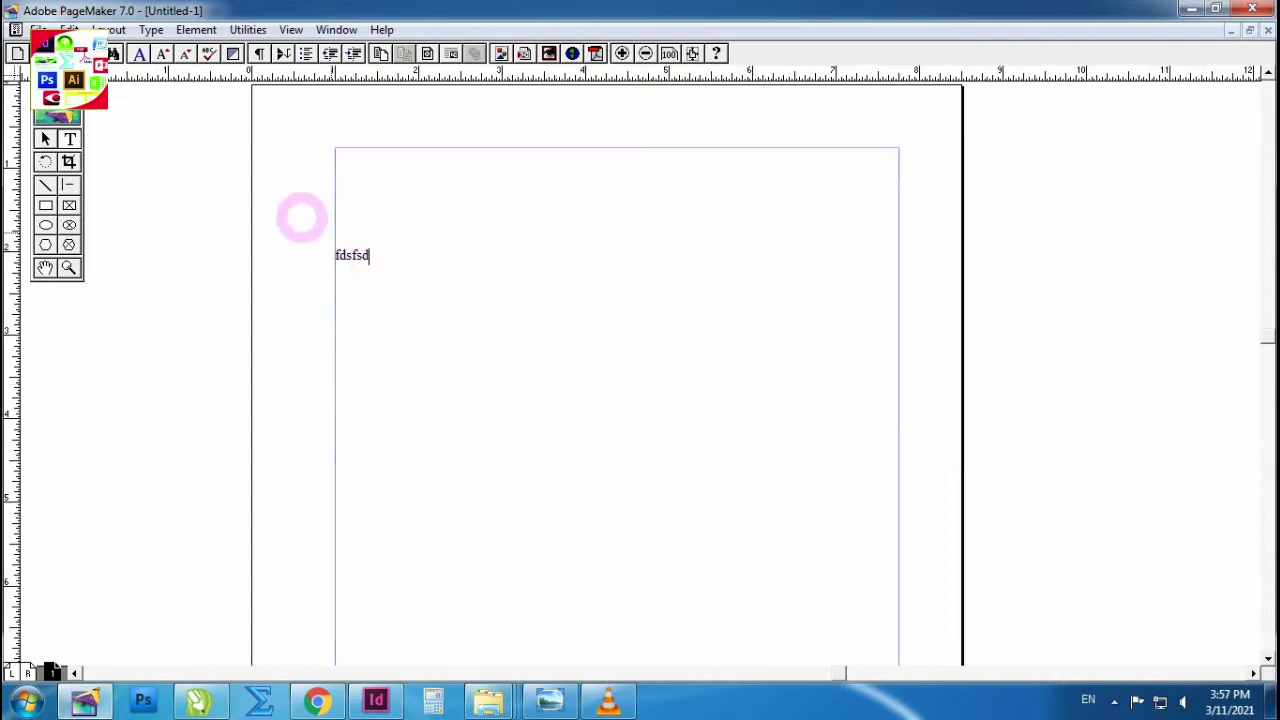
drag(293, 212, 831, 443)
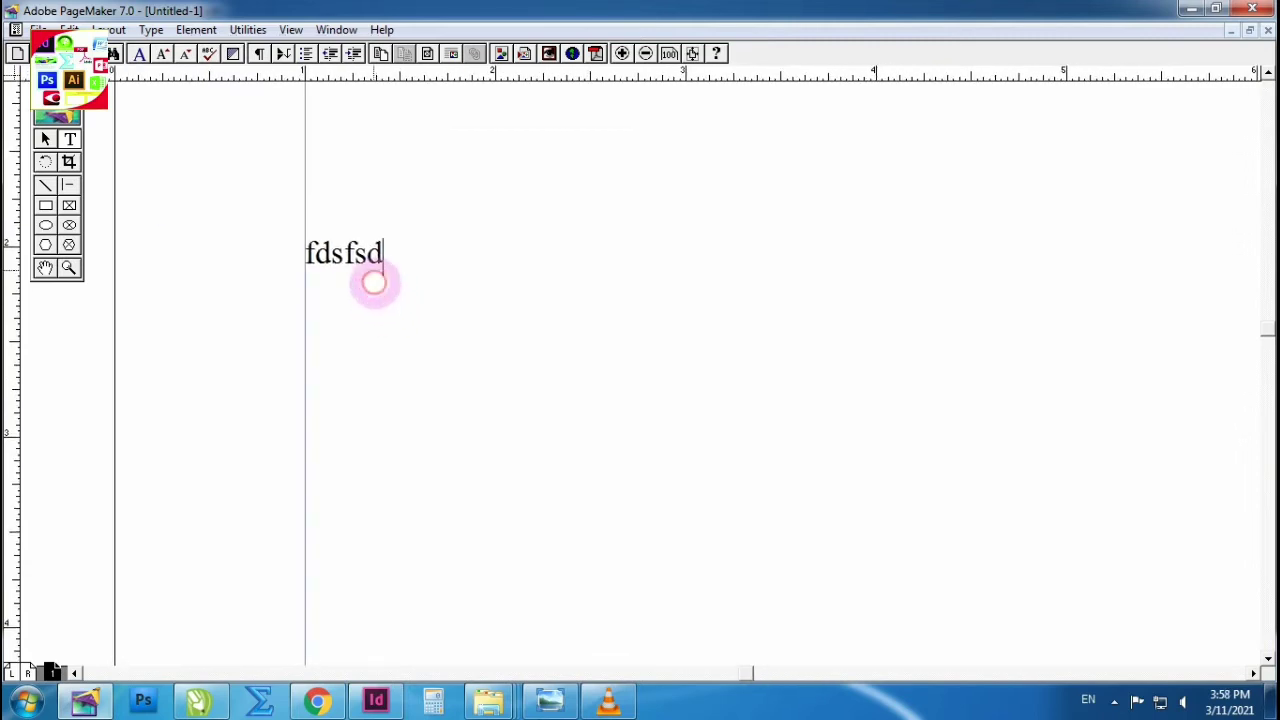
key(ctrl+a)
Step: Set 'fdsfsd' to 11 pt in Character Specifications
key(ctrl+t)
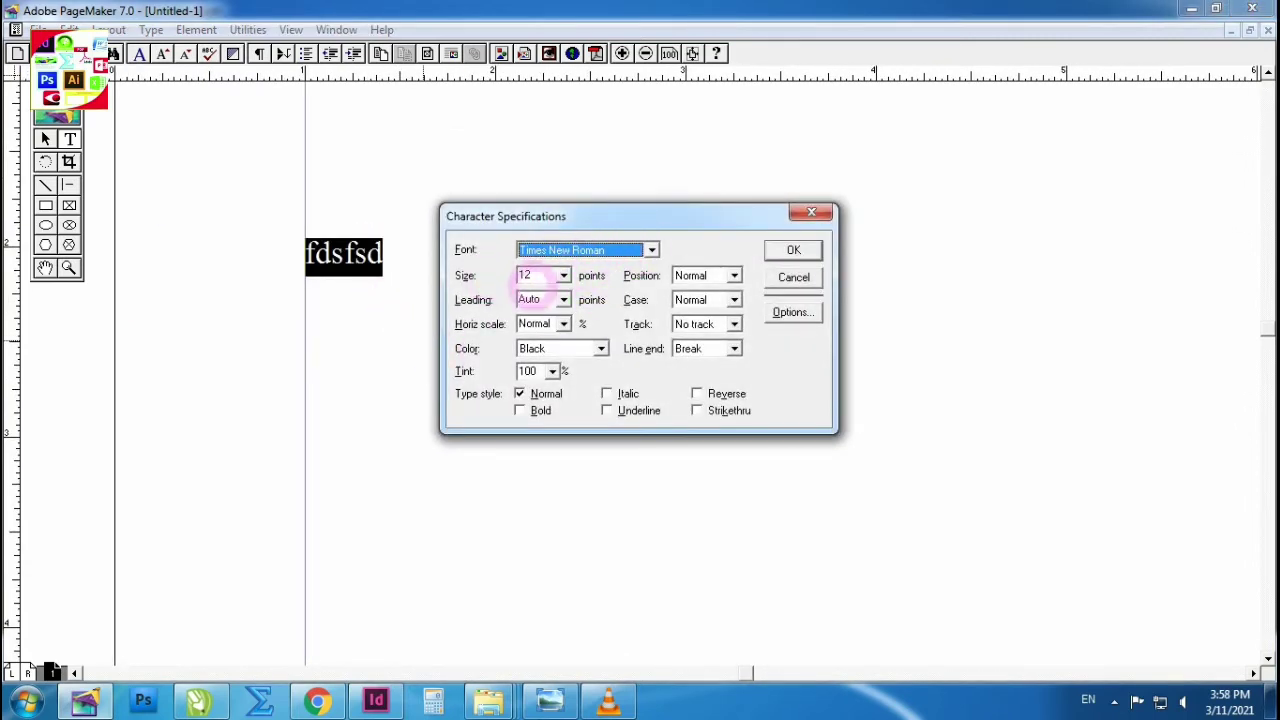
double_click(510, 275)
text(11)
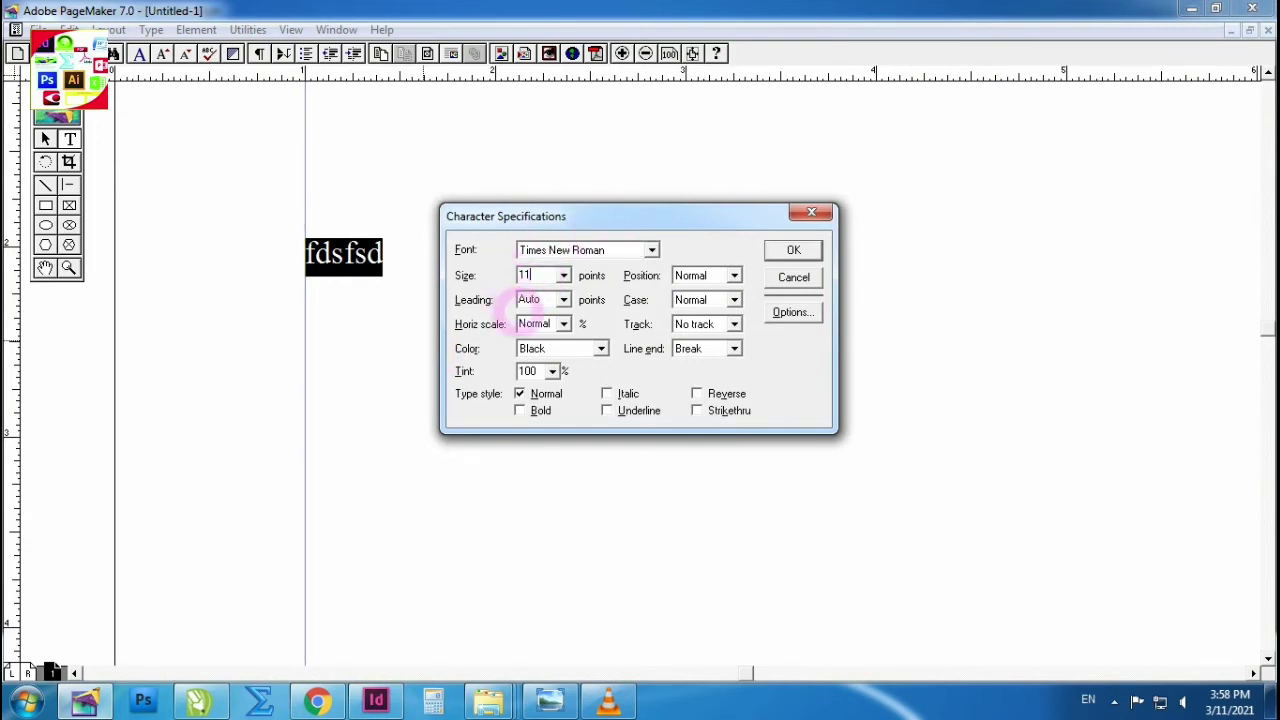
click(794, 250)
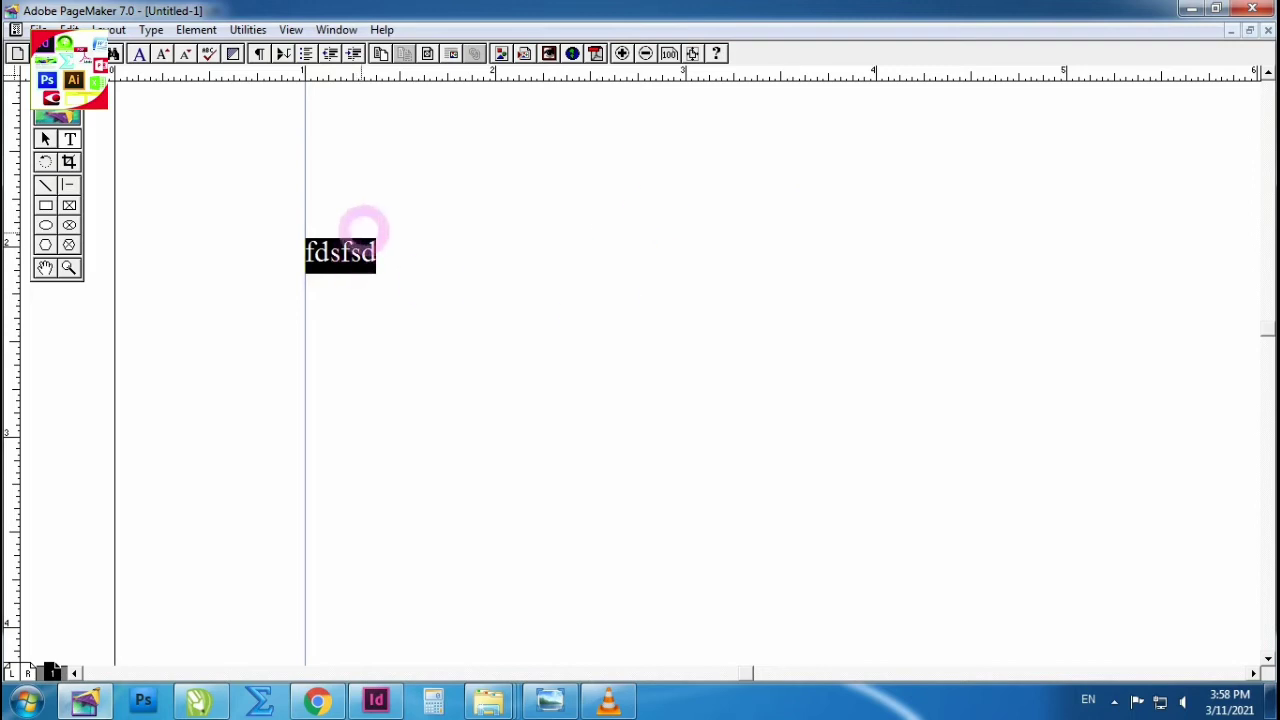
Step: Add the word 'fdd' after 'fdsfsd' and select it for character formatting
click(389, 258)
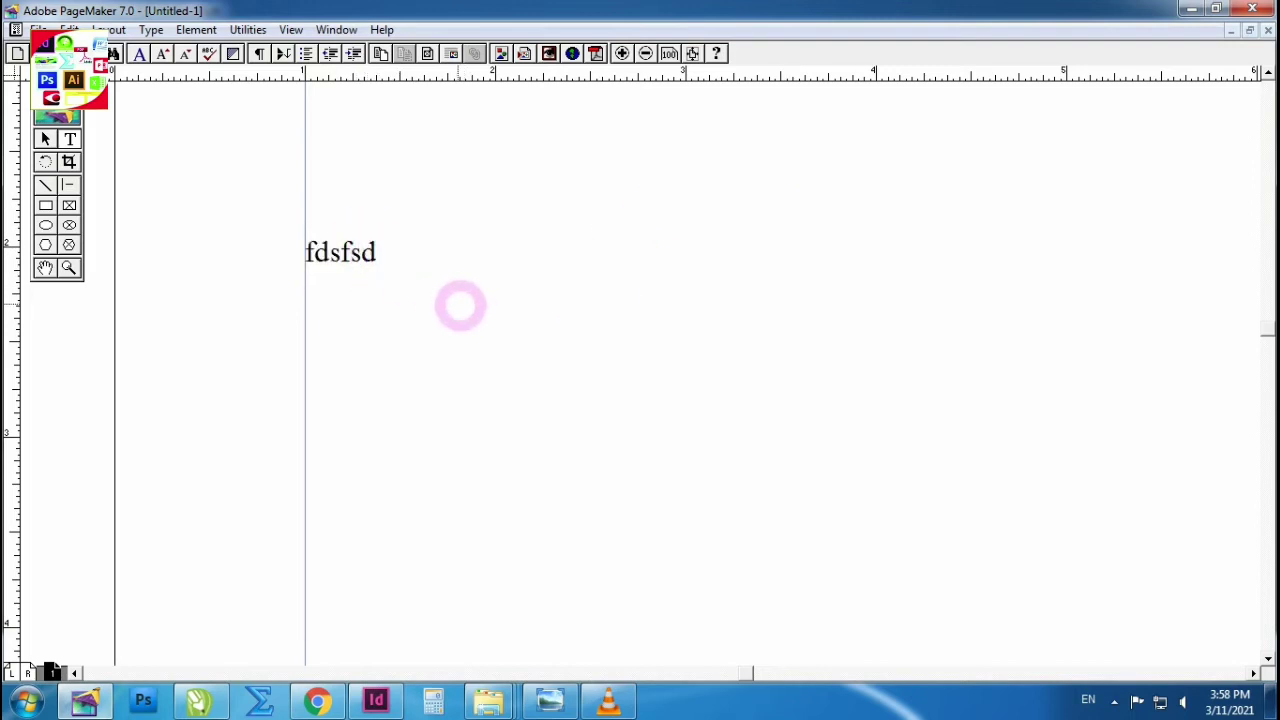
text( fdd)
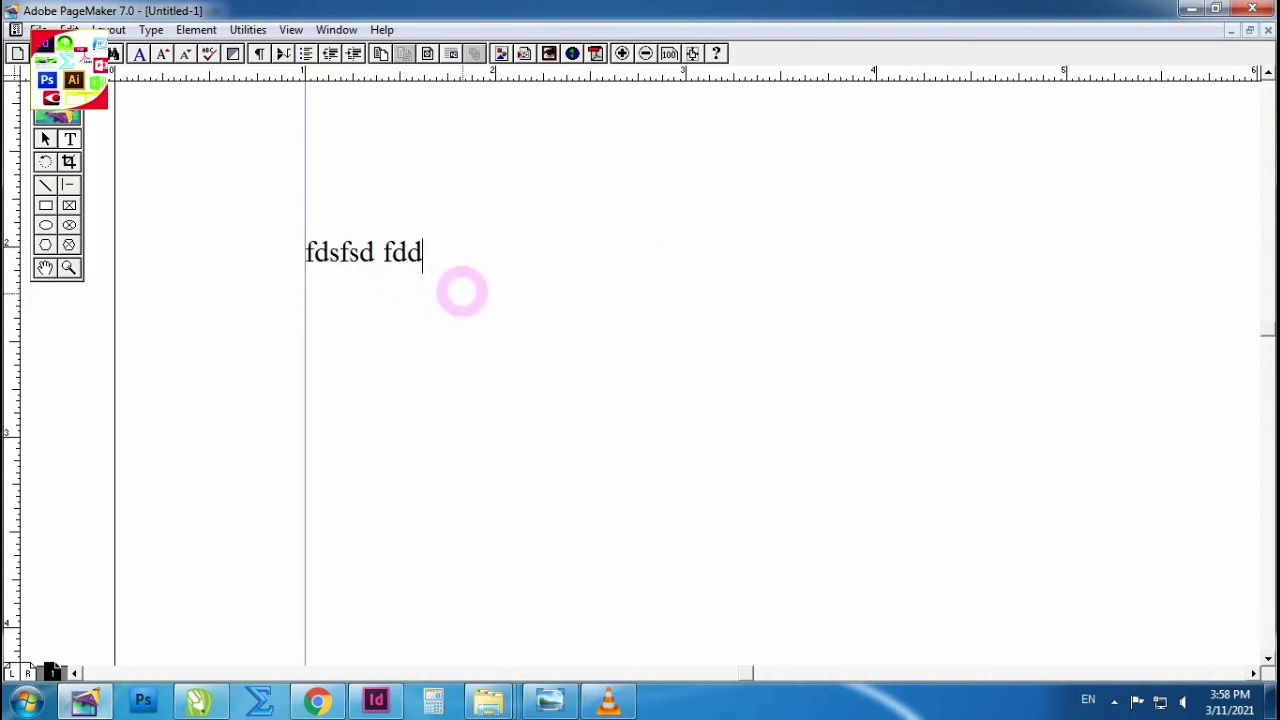
key(ctrl+shift+Left)
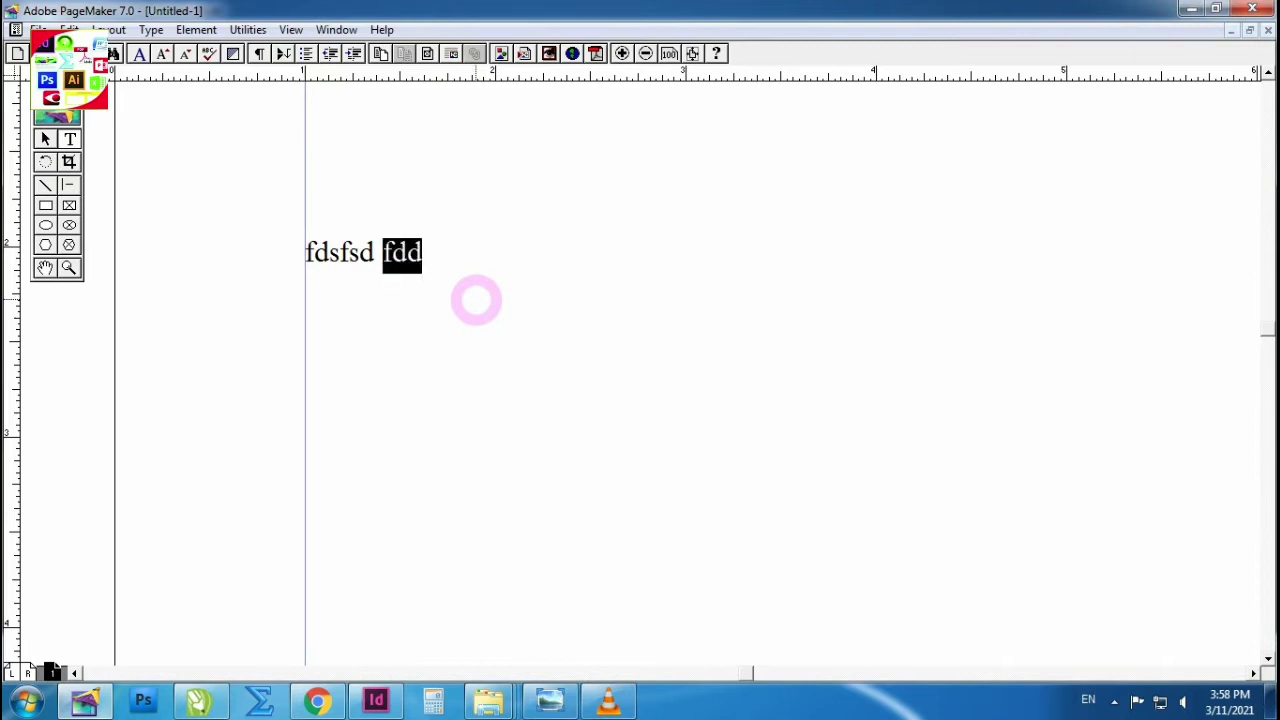
key(ctrl+t)
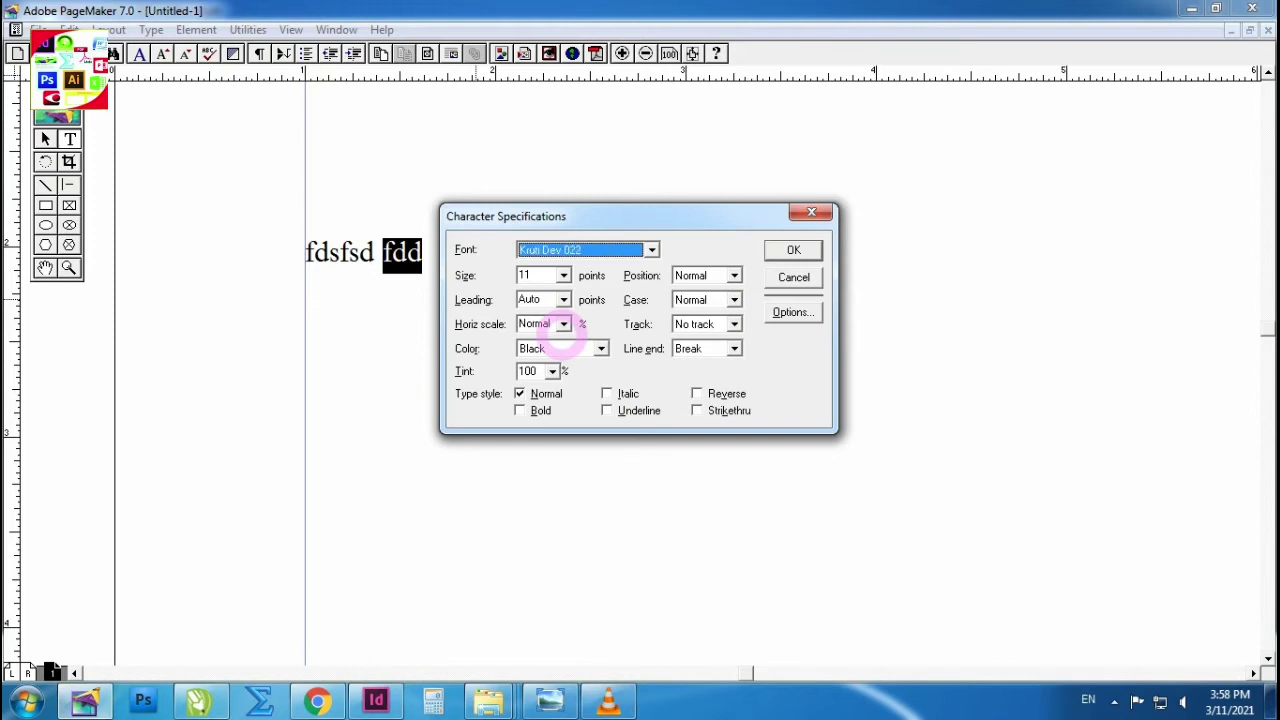
Step: Format 'fdd' as Kruti Dev 010 at 13 pt, then type 'fdfd fda' in Hindi
key(Up)
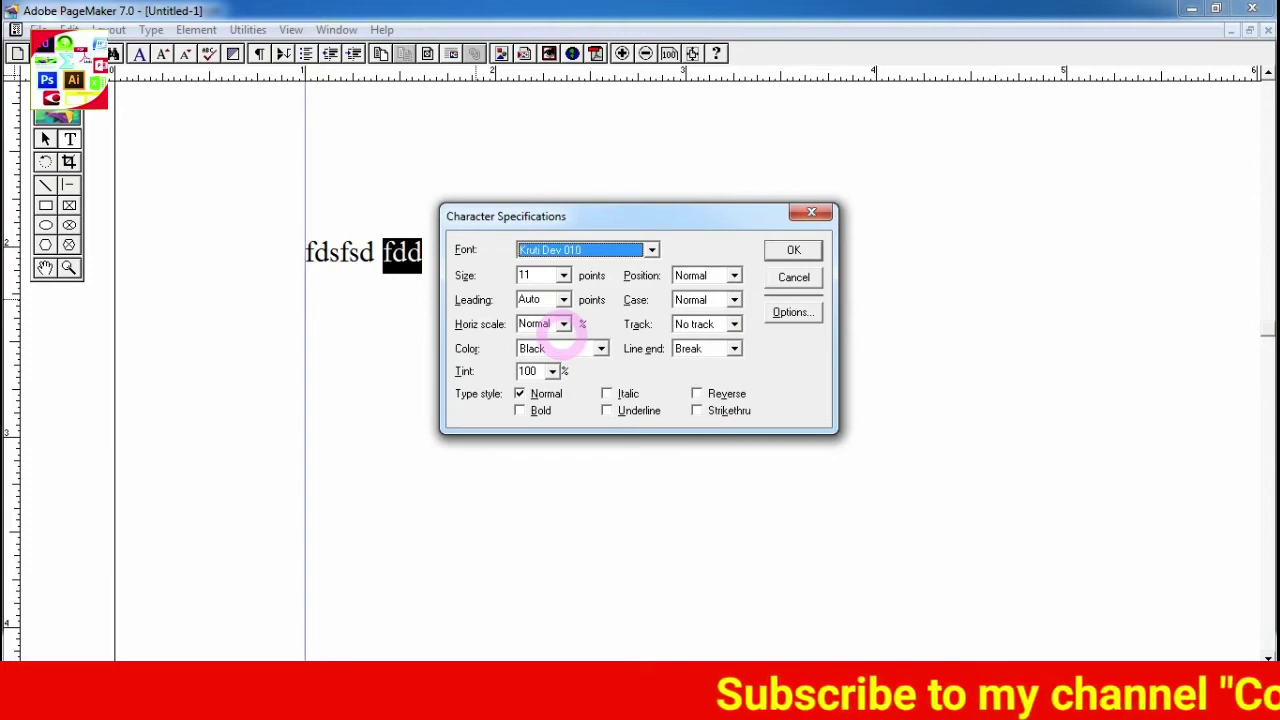
key(Return)
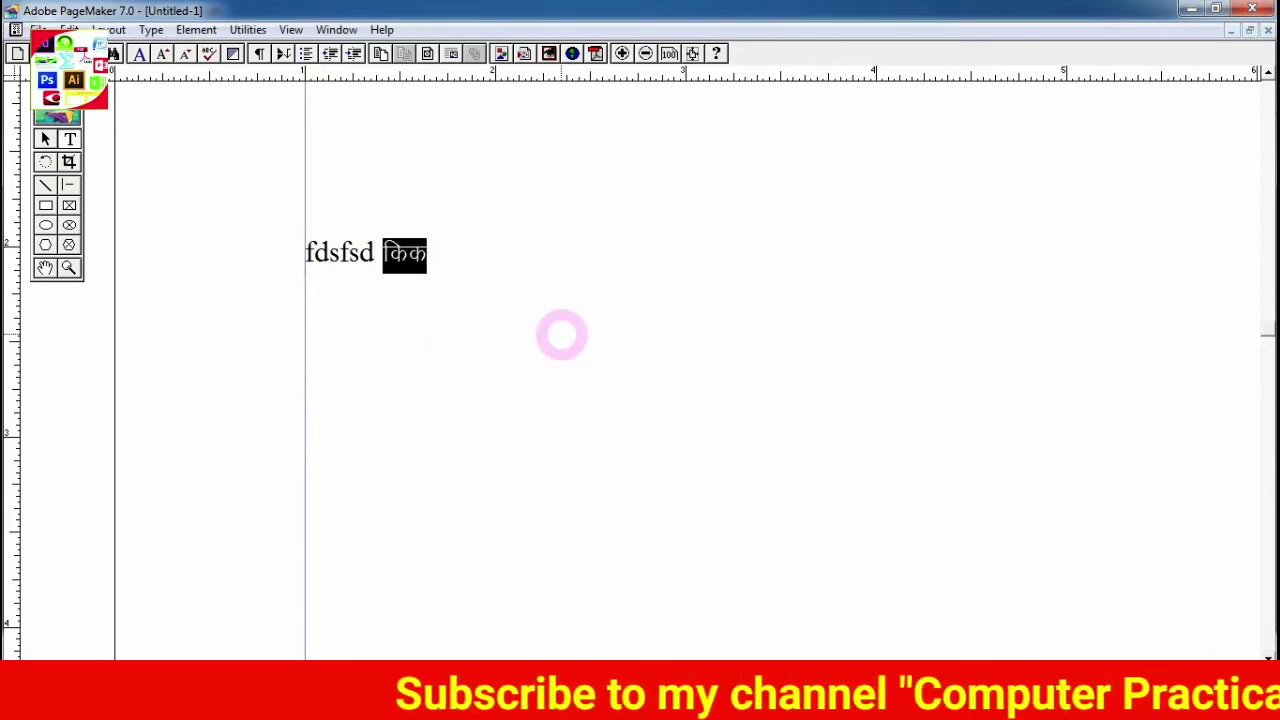
key(ctrl+t)
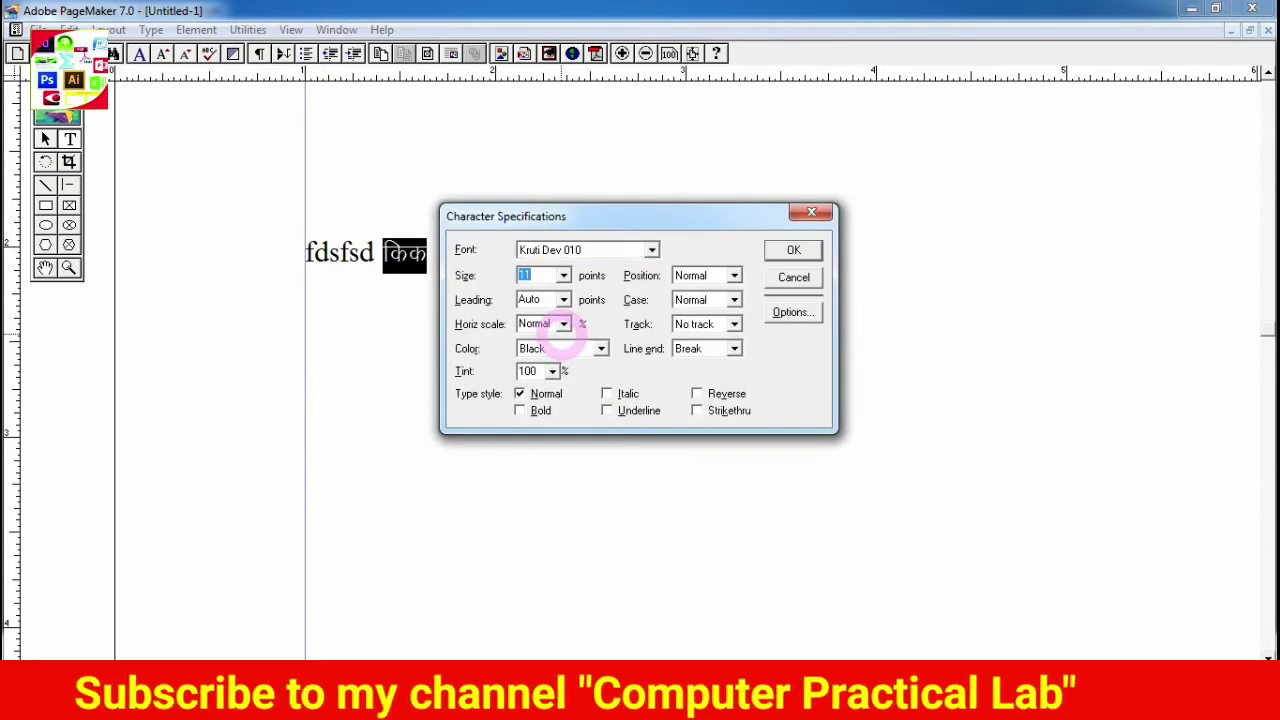
text(13)
key(Return)
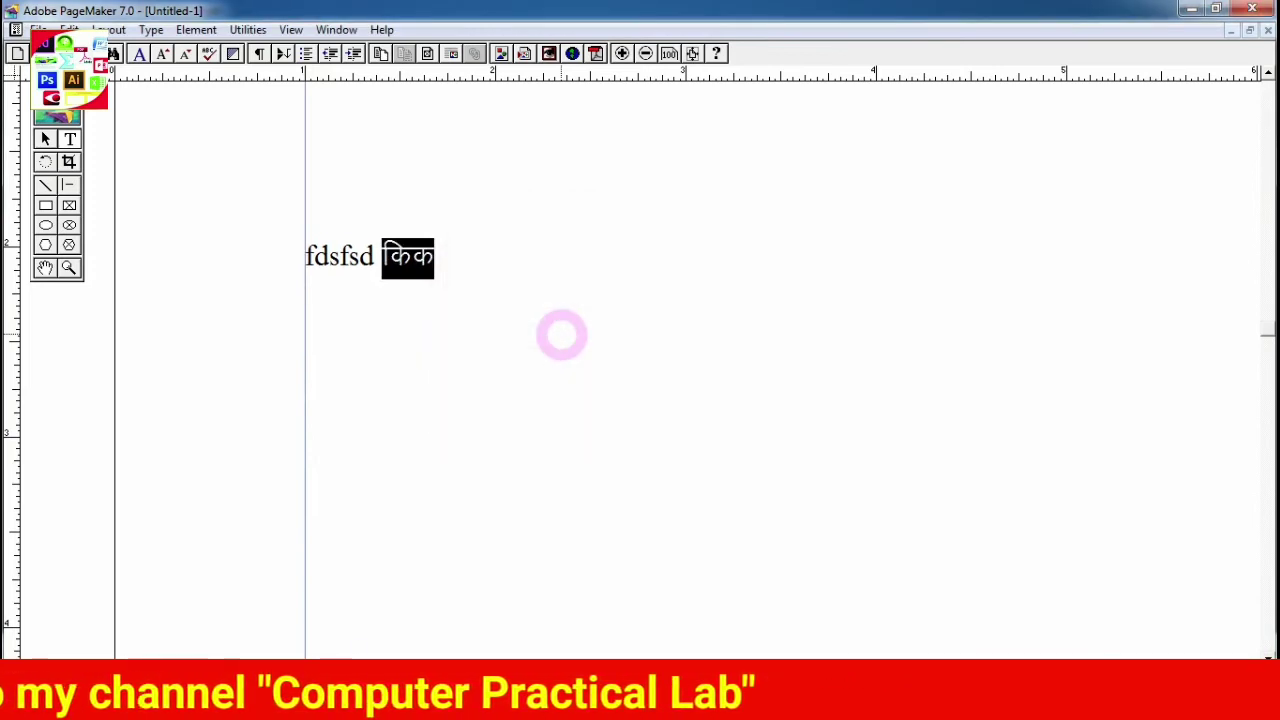
text(fdfd )
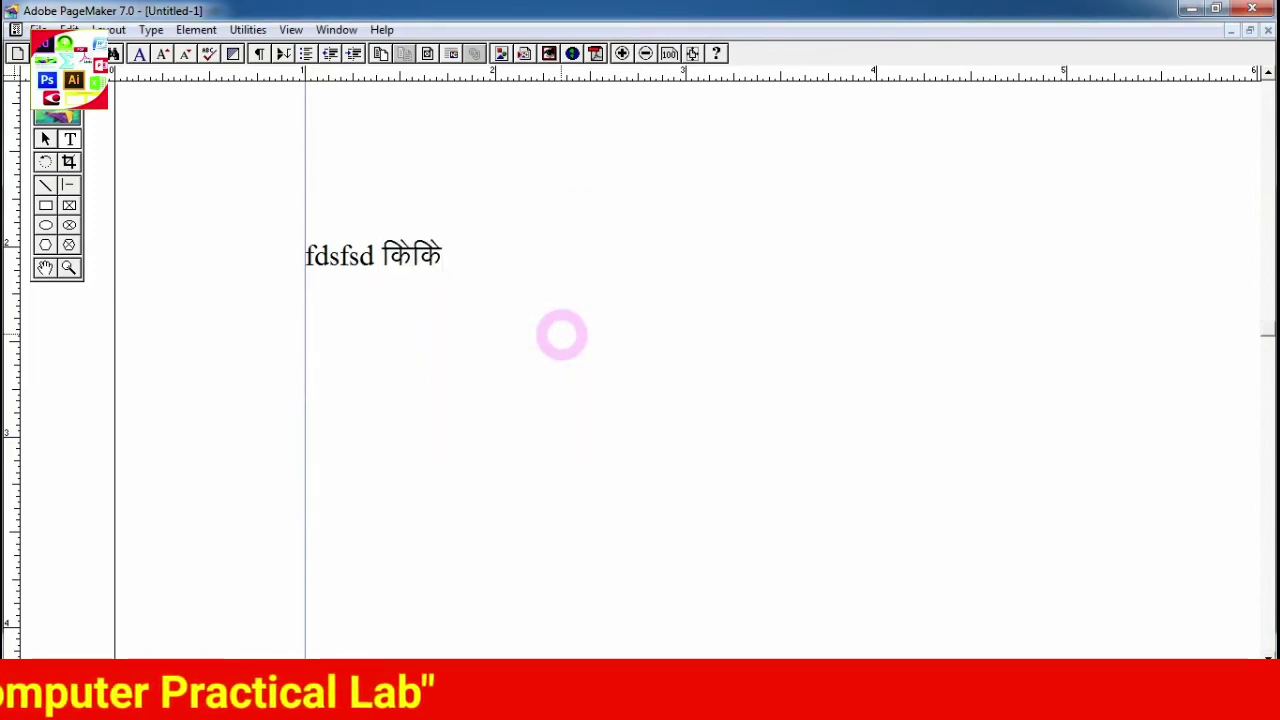
text(fd)
text(a)
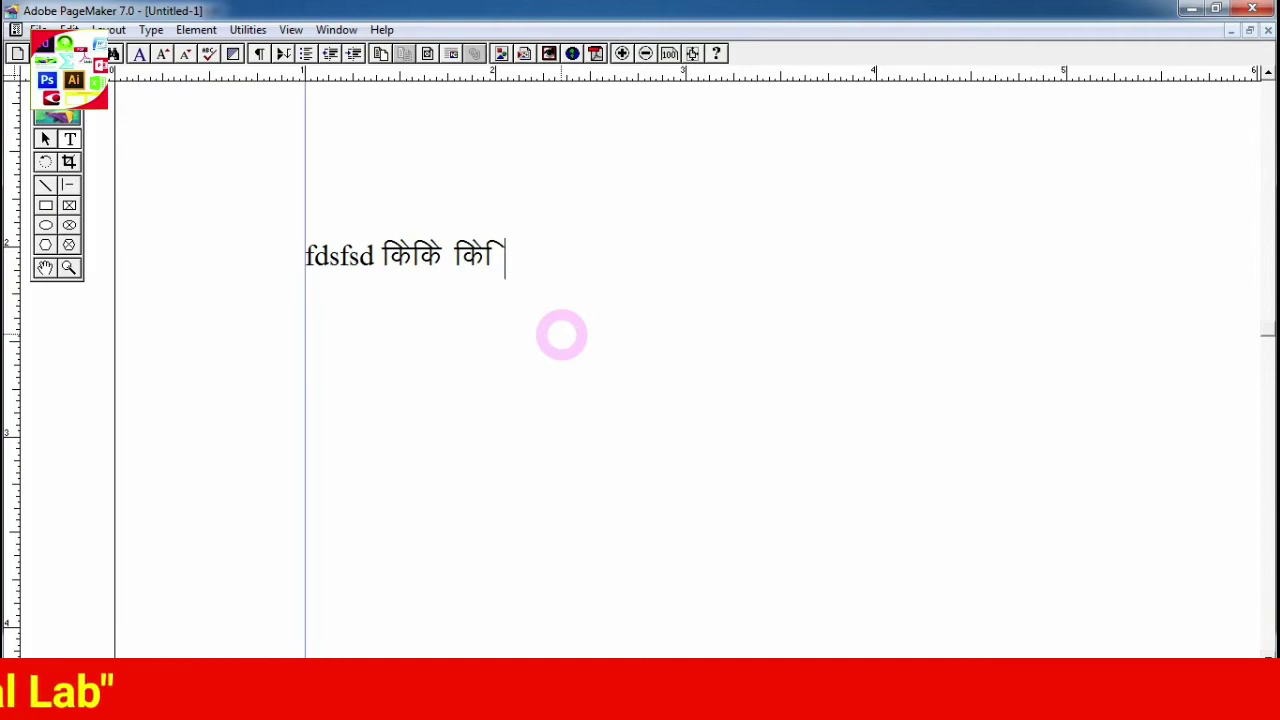
key(ctrl+t)
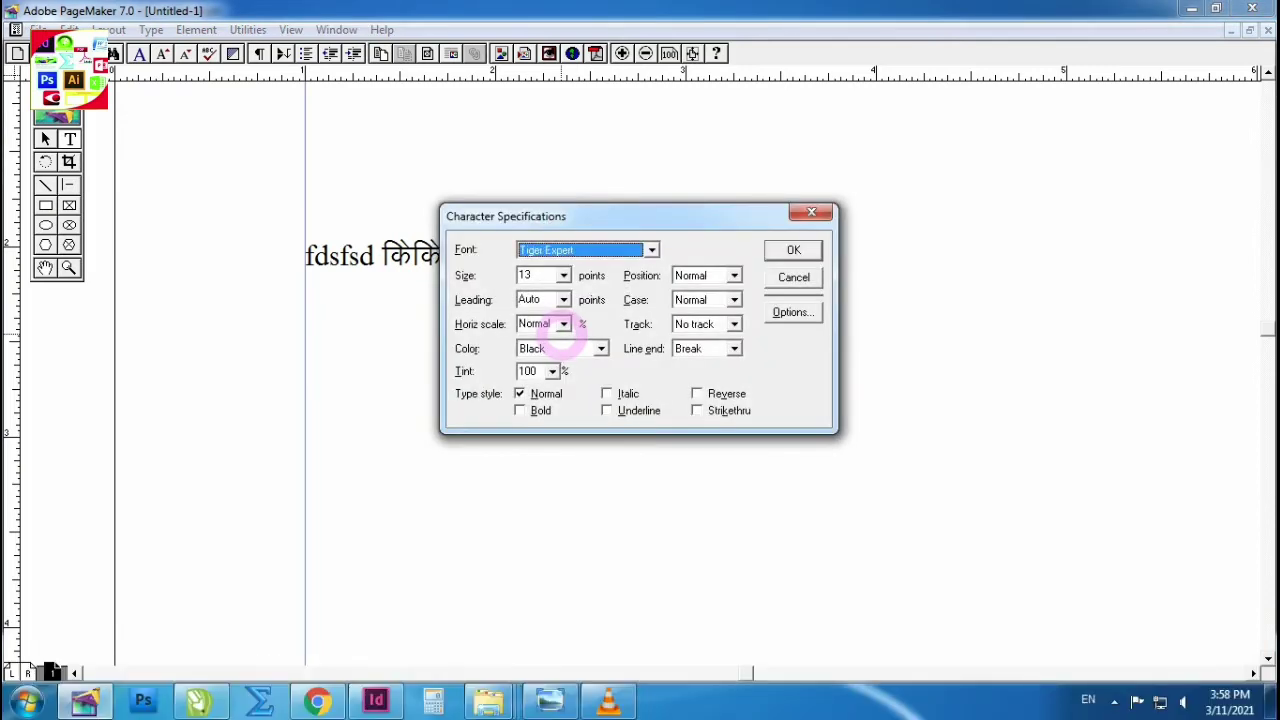
Step: Switch back to Times New Roman 11 pt and type 'dsfsd' to finish the first line
key(Tab)
text(11)
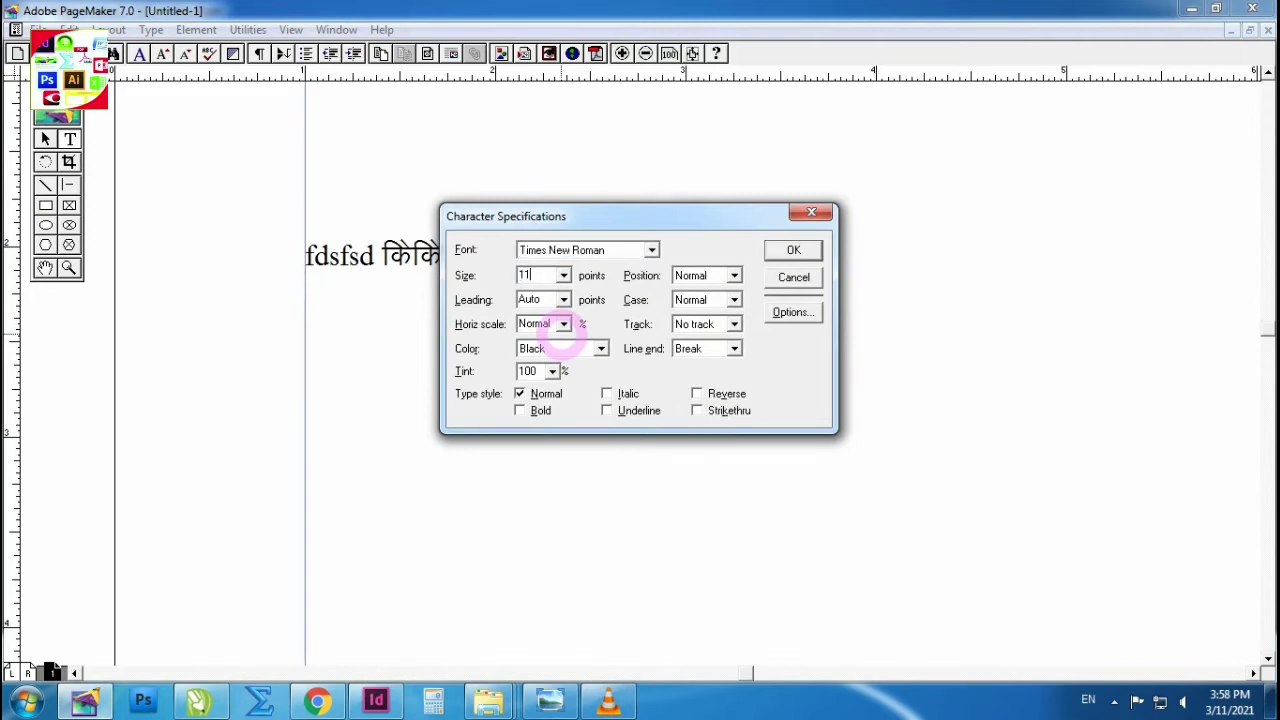
key(Return)
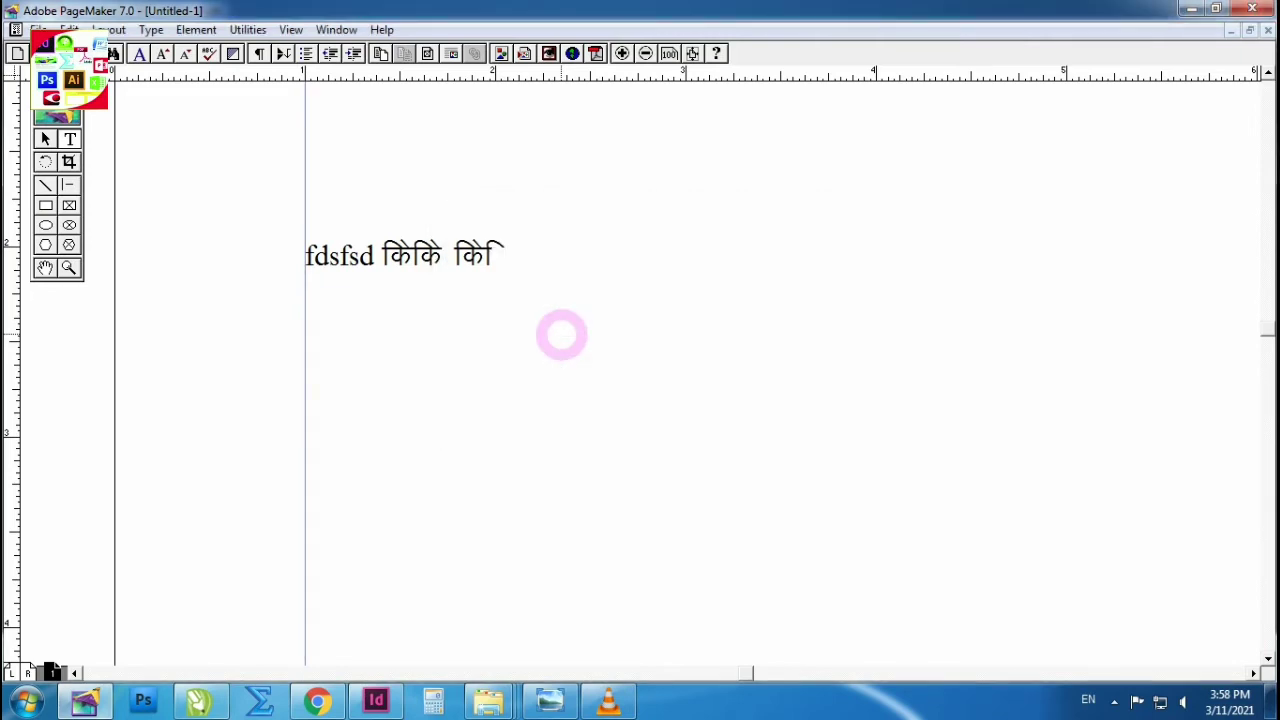
text(dsfsd)
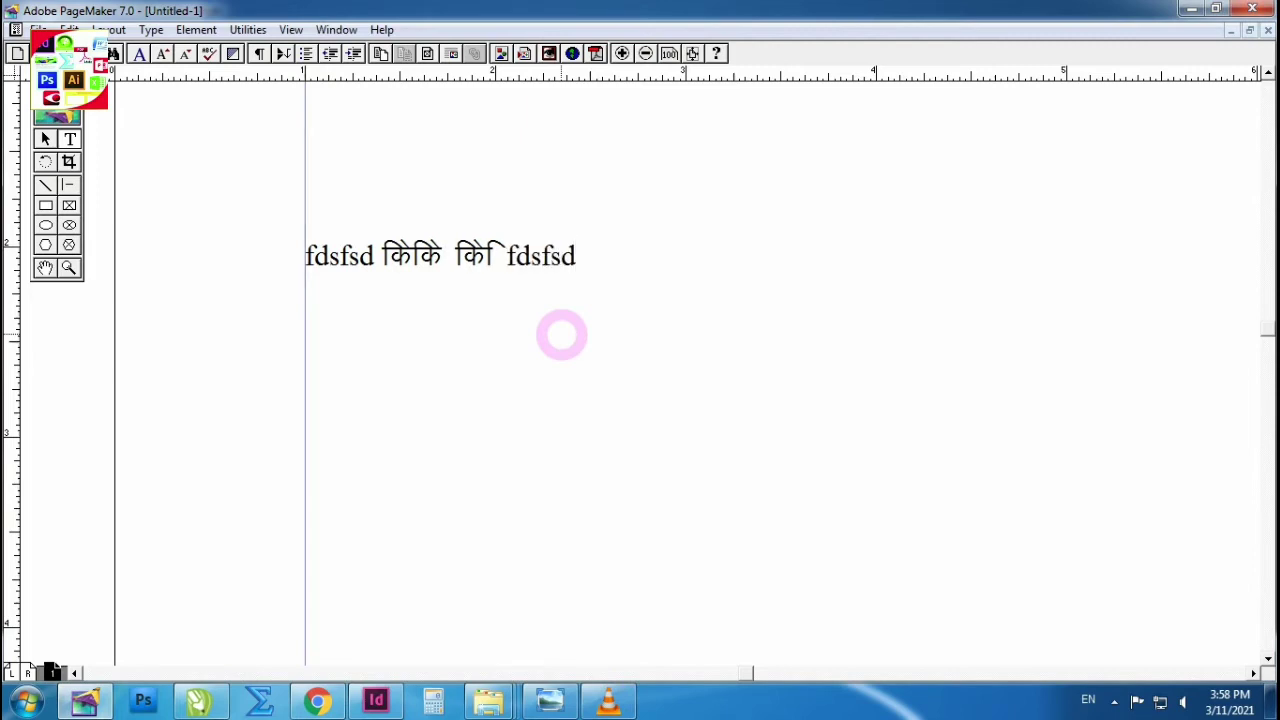
key(End)
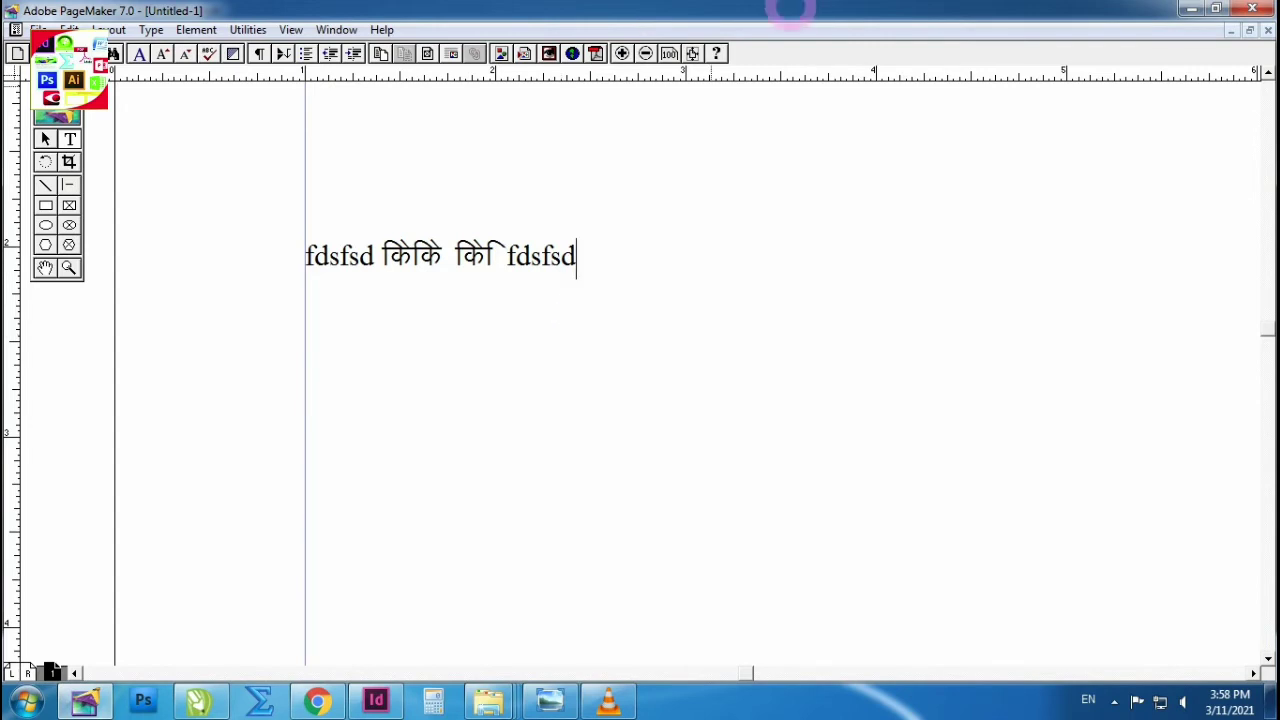
Step: Scroll the page and place the insertion point for a second line below the first
scroll(620, 280, down, 3)
scroll(265, 316, right, 1)
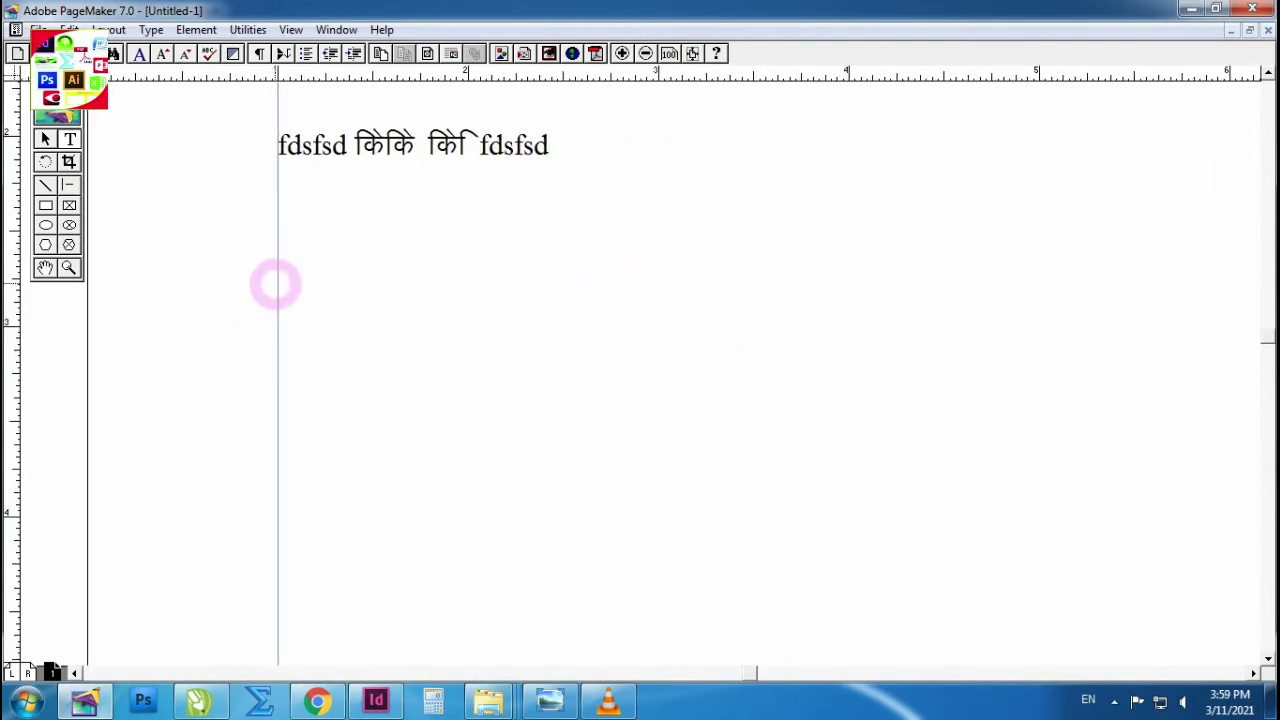
click(279, 280)
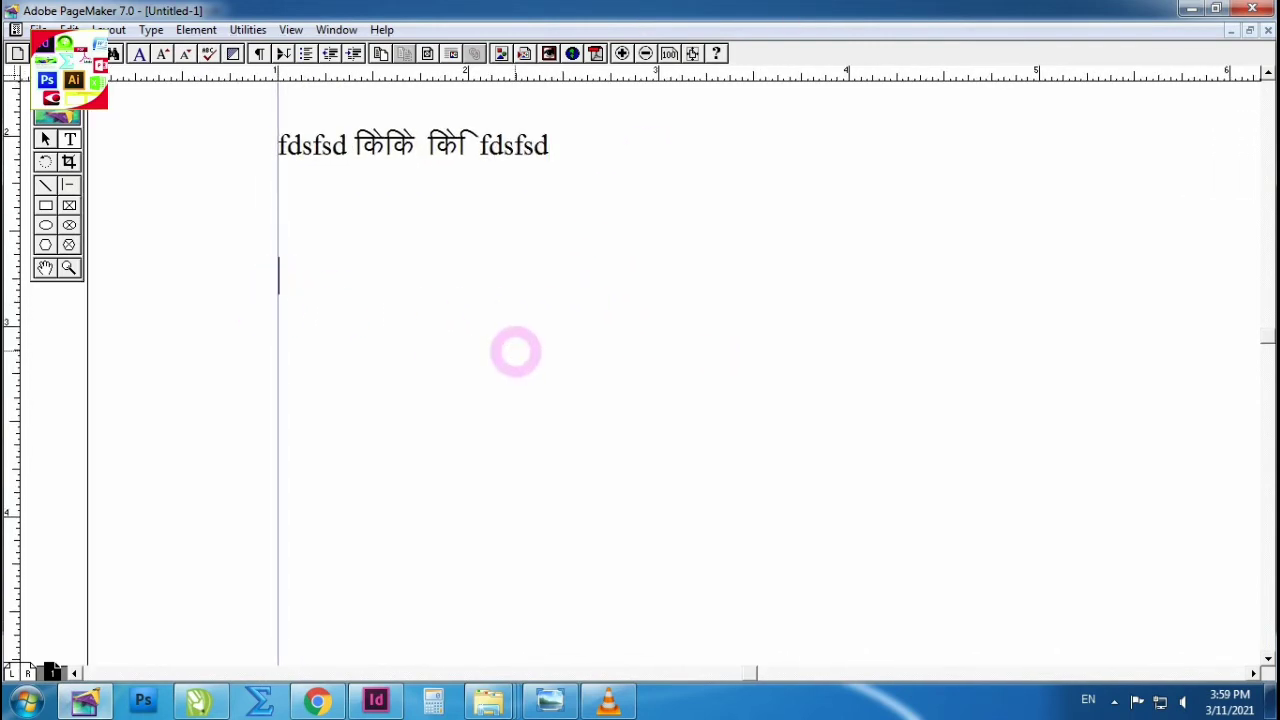
text(gfdgf)
Step: Select 'gfdgf' and bring the Control Palette up near the text
key(shift+Home)
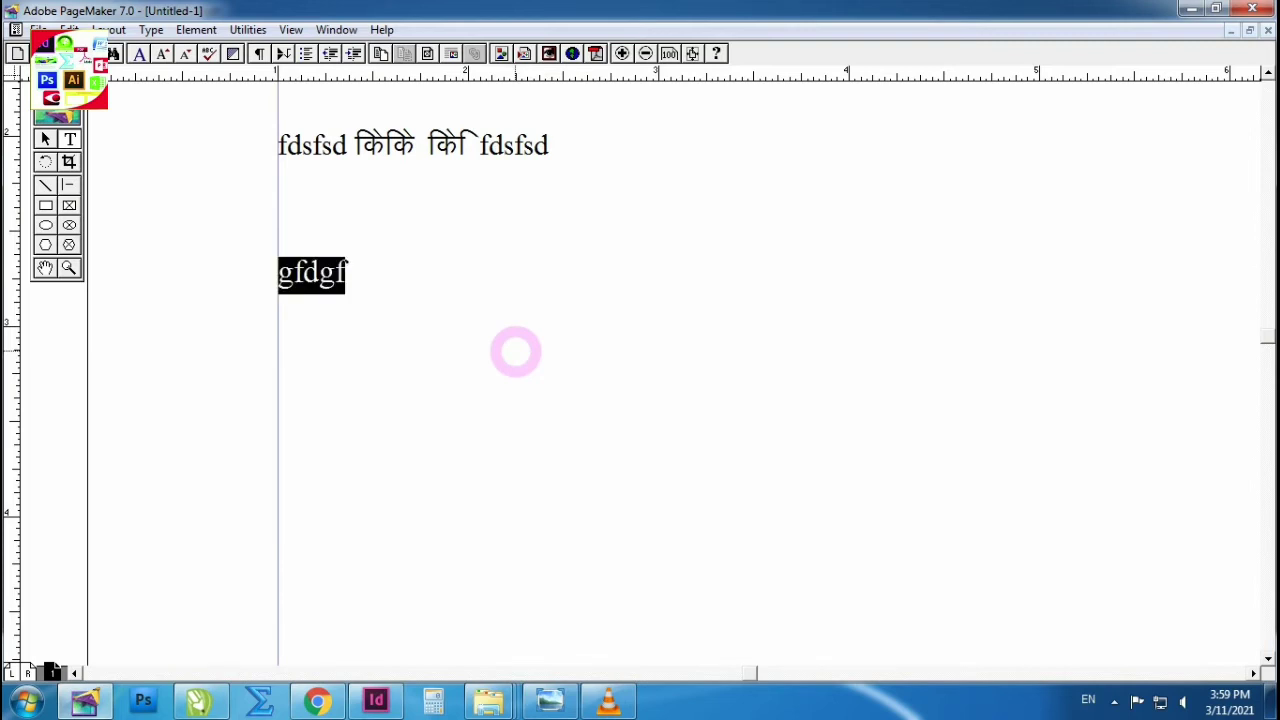
key(ctrl+apostrophe)
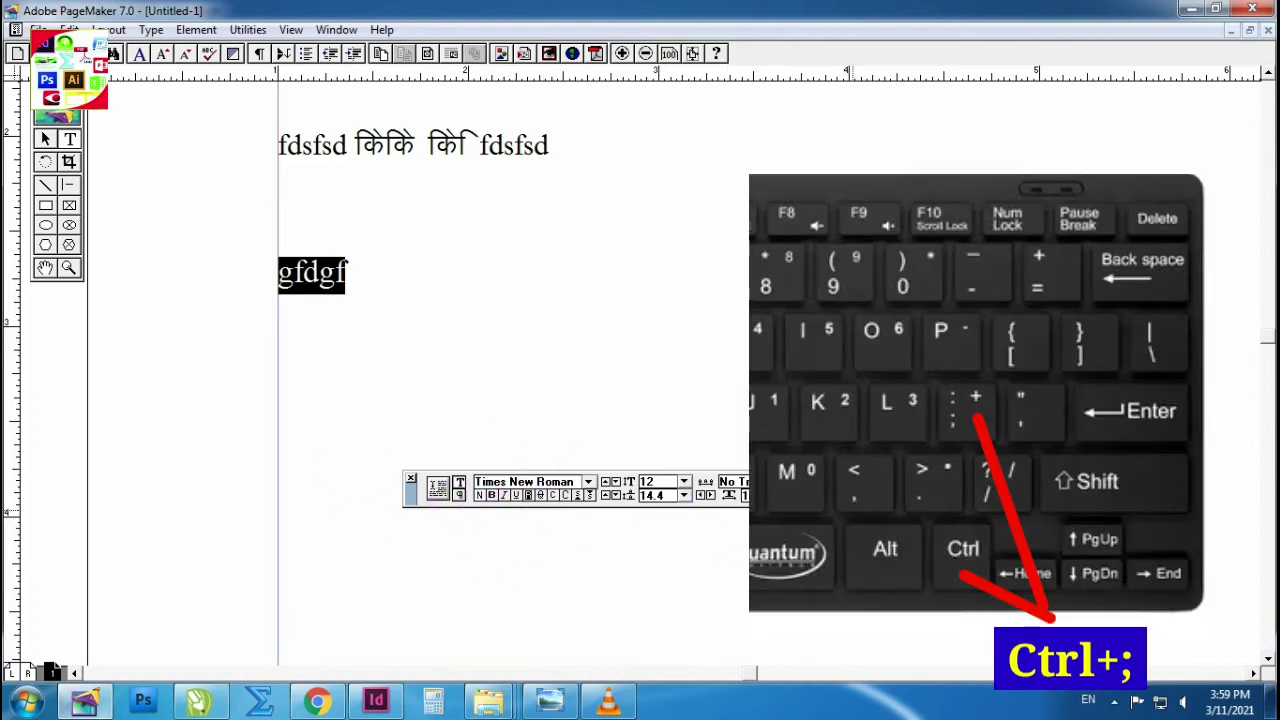
drag(410, 491, 400, 438)
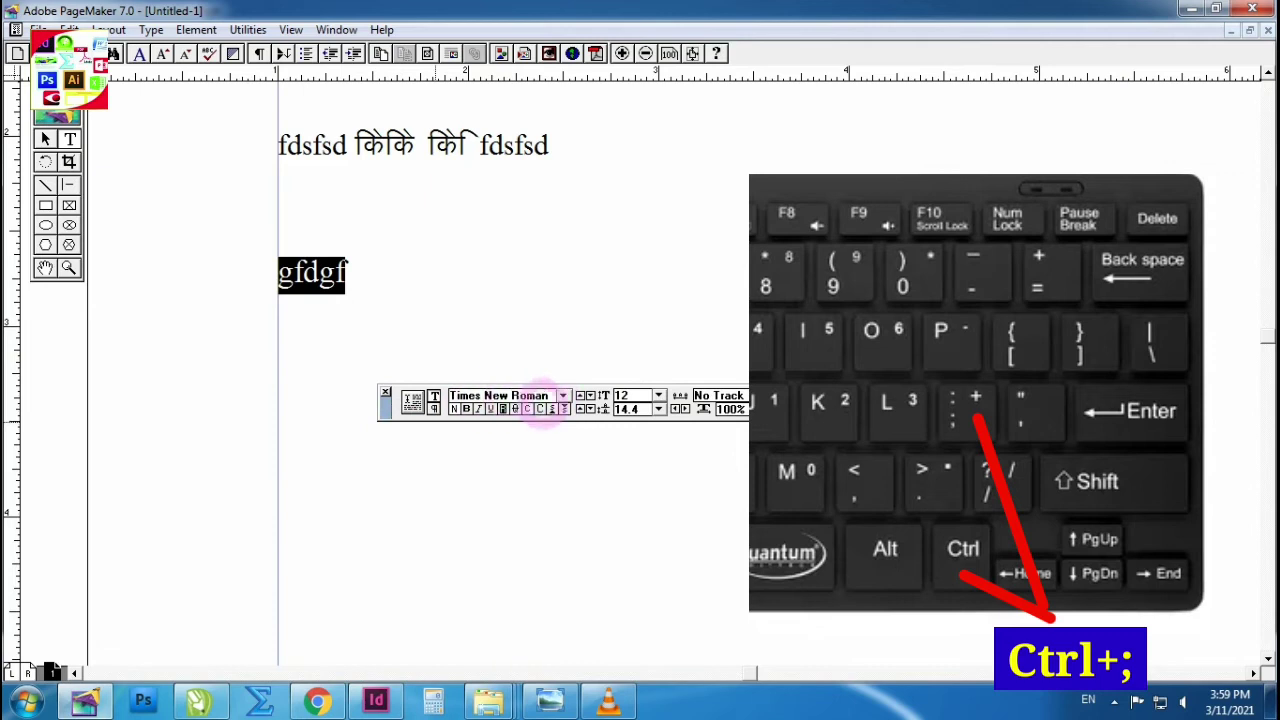
Step: Resize 'gfdgf' to 11 pt in the Control Palette size box
click(319, 274)
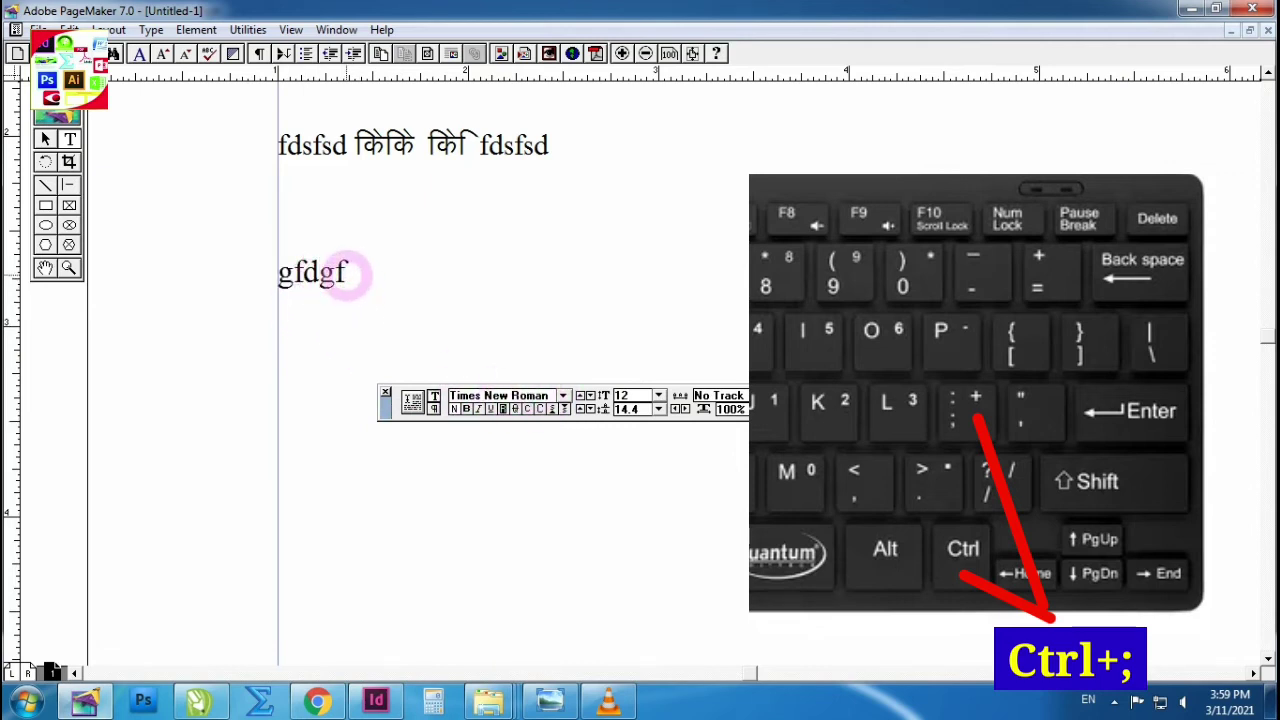
double_click(630, 395)
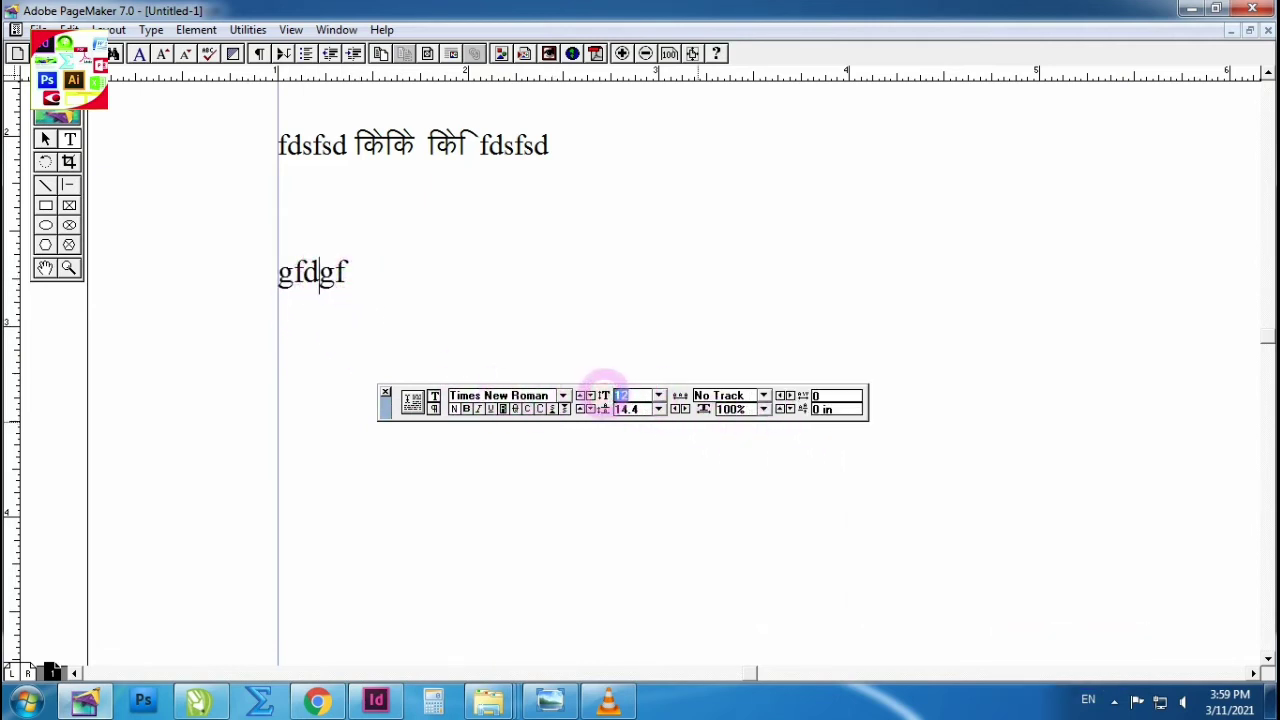
double_click(323, 276)
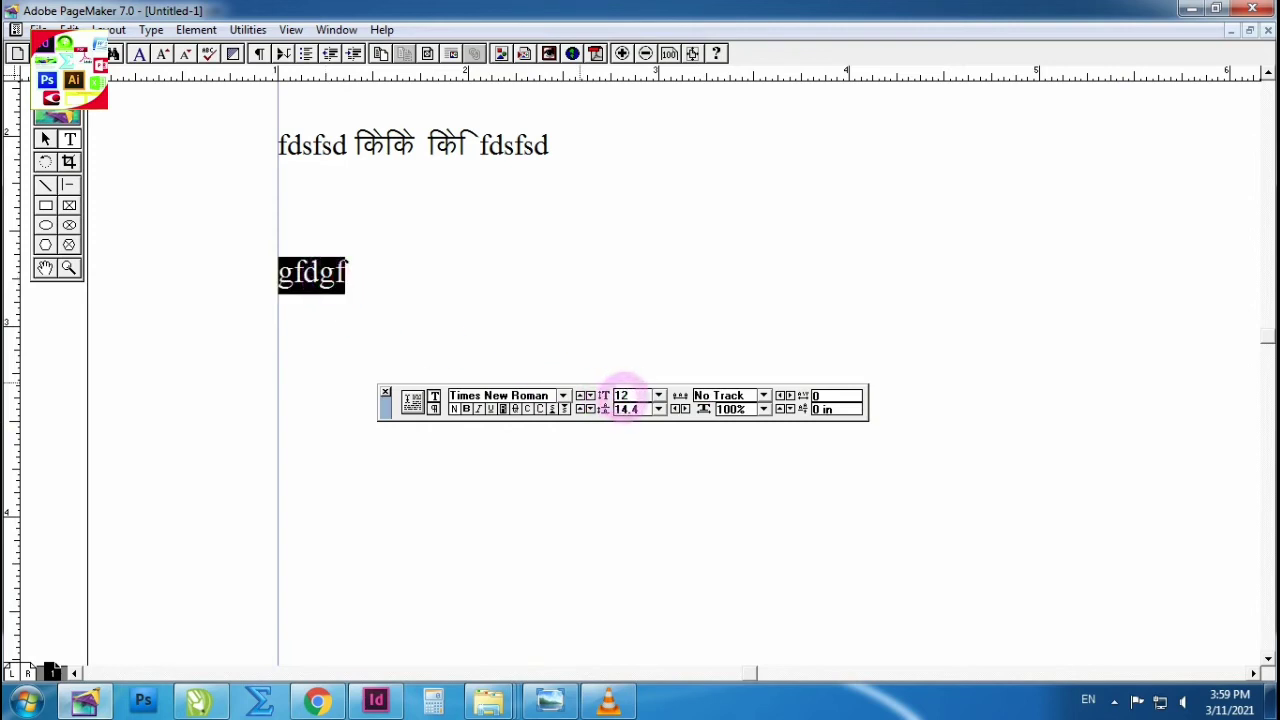
double_click(618, 395)
text(1)
key(Return)
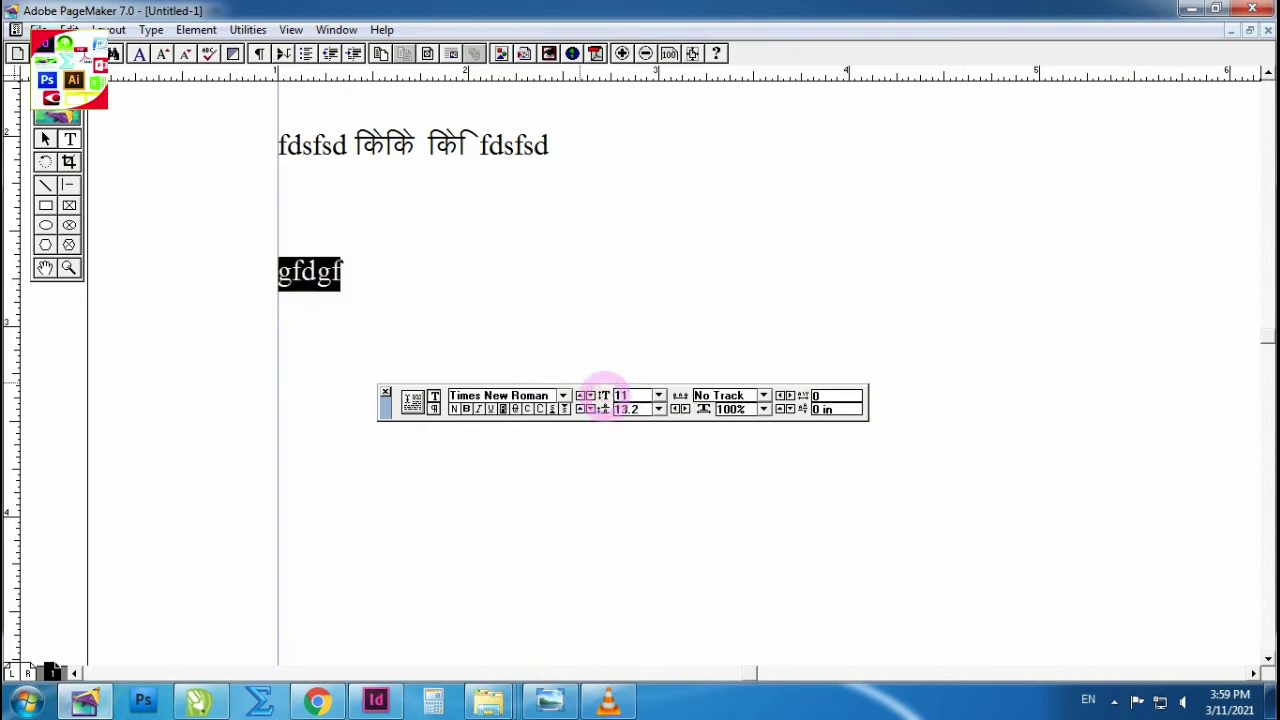
click(365, 285)
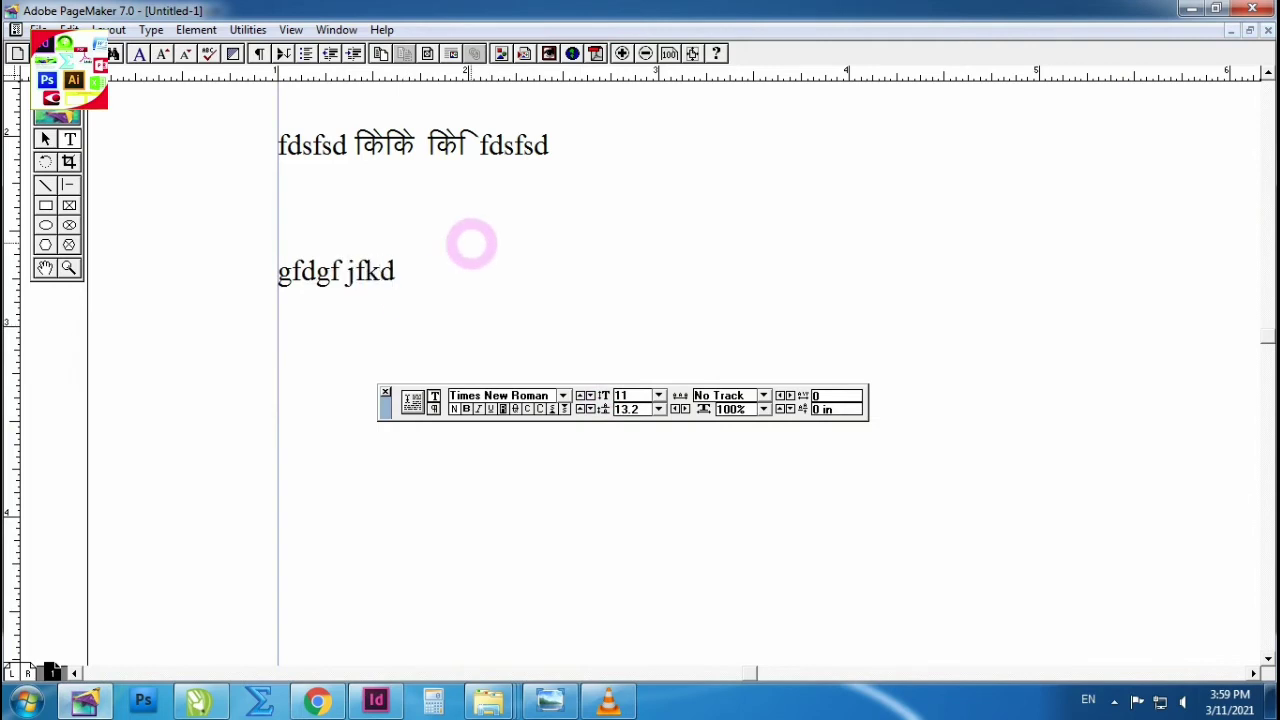
Step: Give 'jfkd' Kruti Dev 010 at 13 pt in the Control Palette, rendering it as रकि
key(ctrl+shift+Left)
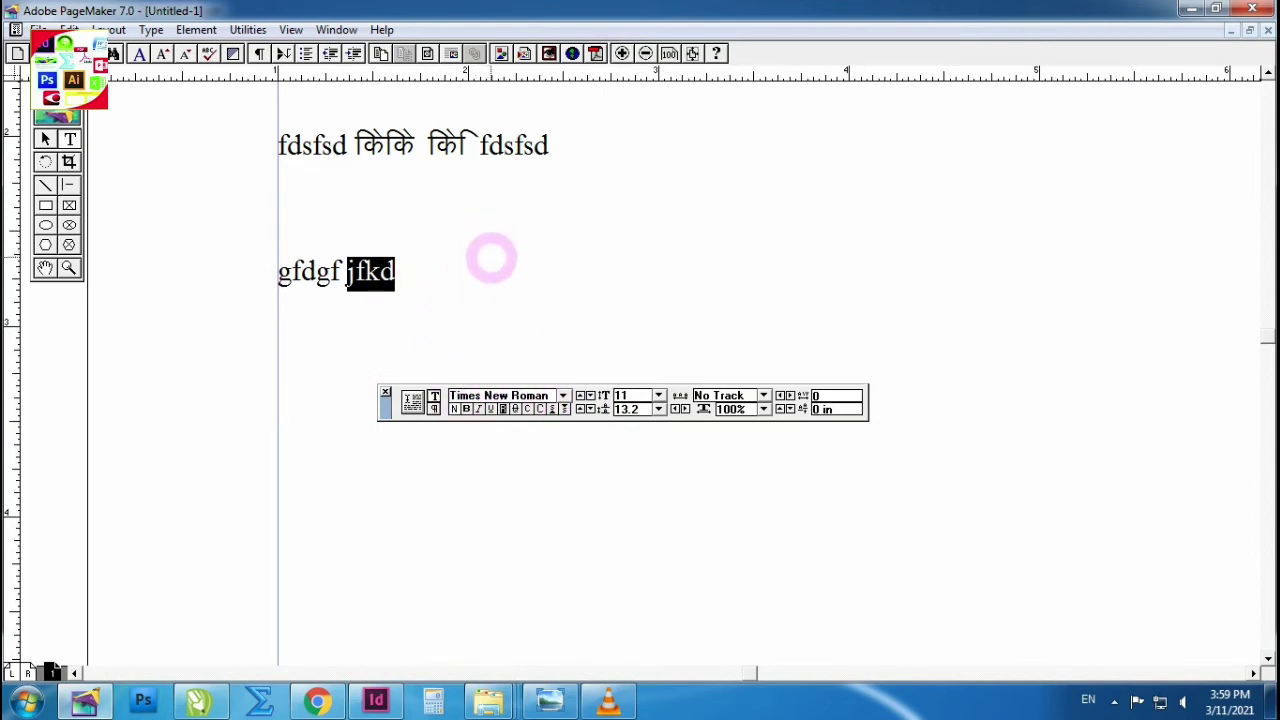
key(ctrl+grave)
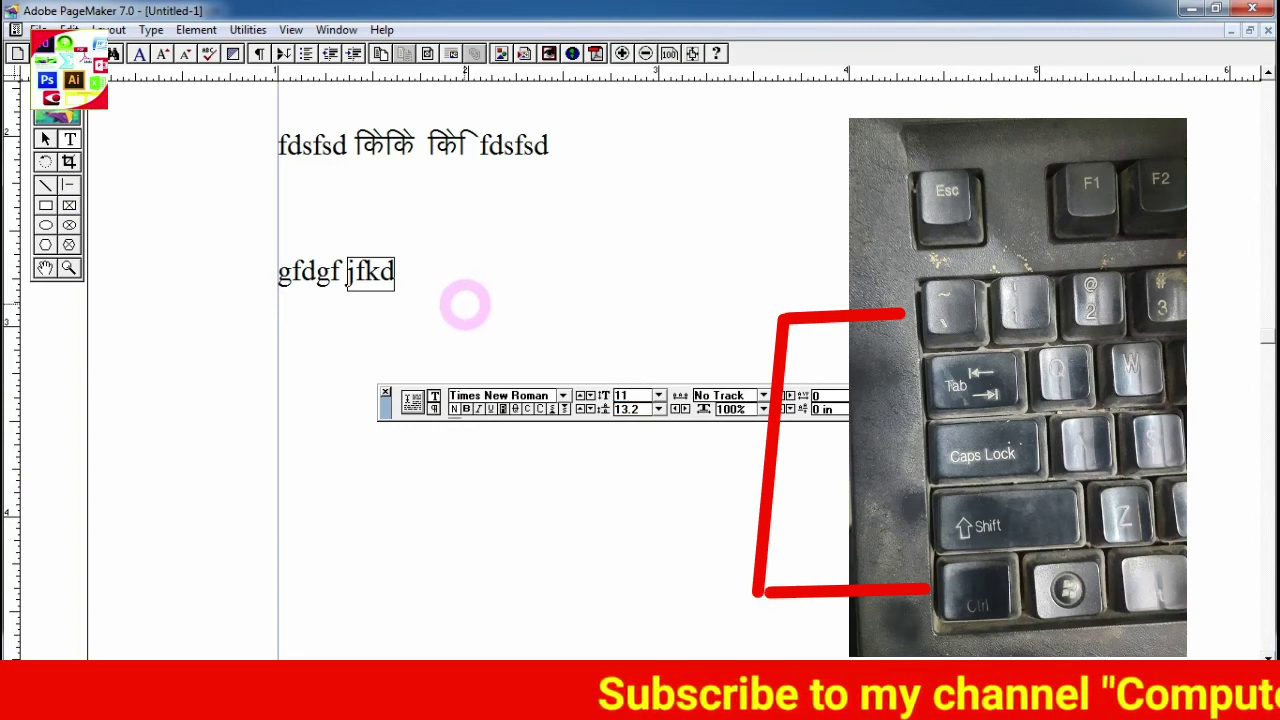
key(shift+Tab)
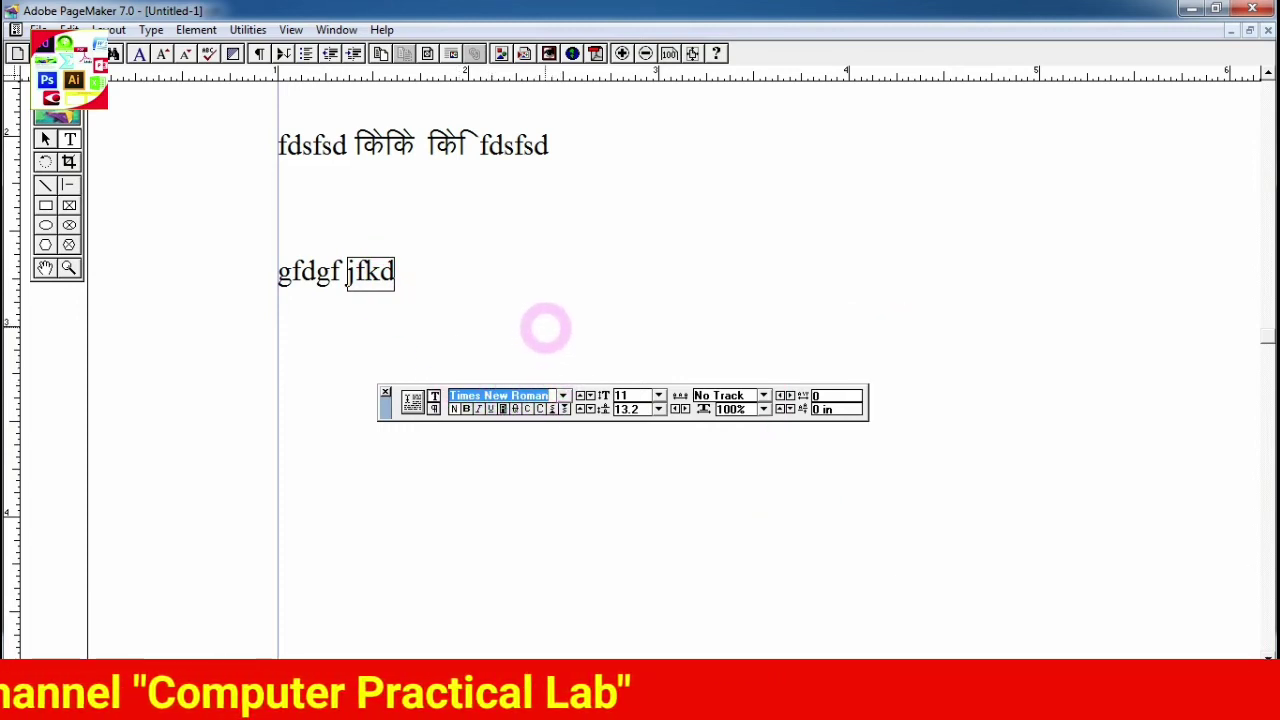
text(Kristen ITCu)
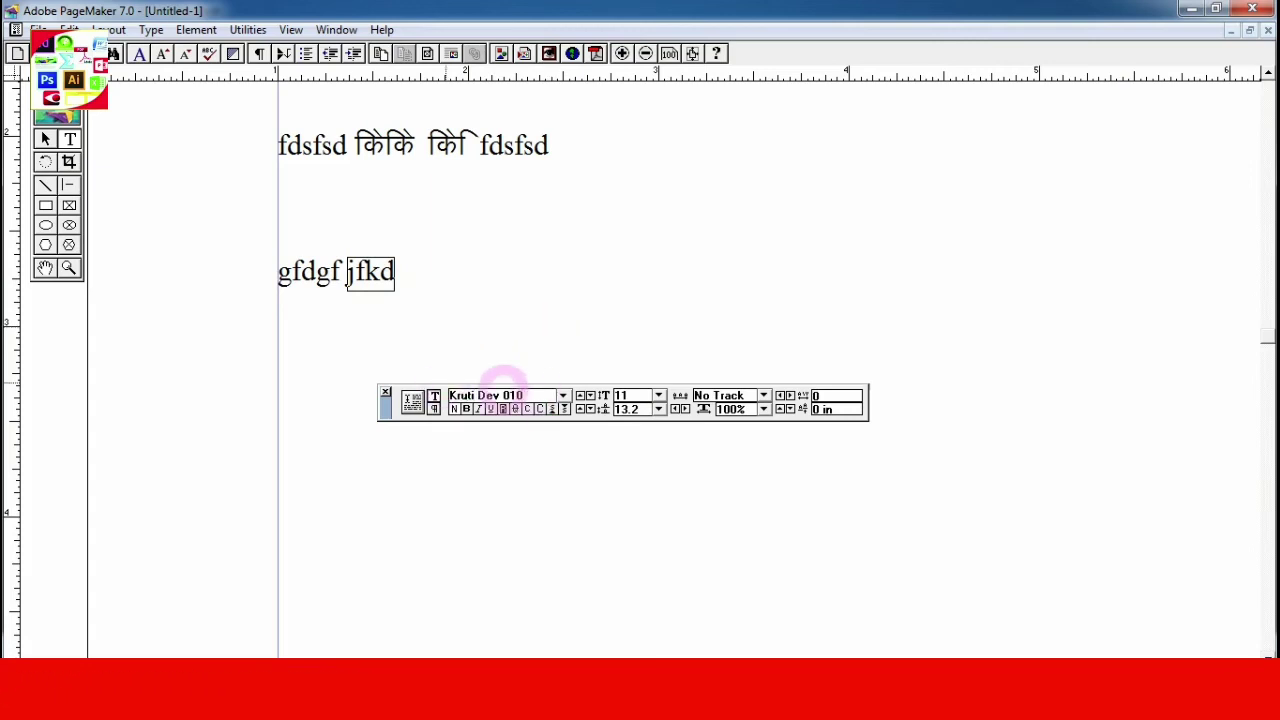
key(Return)
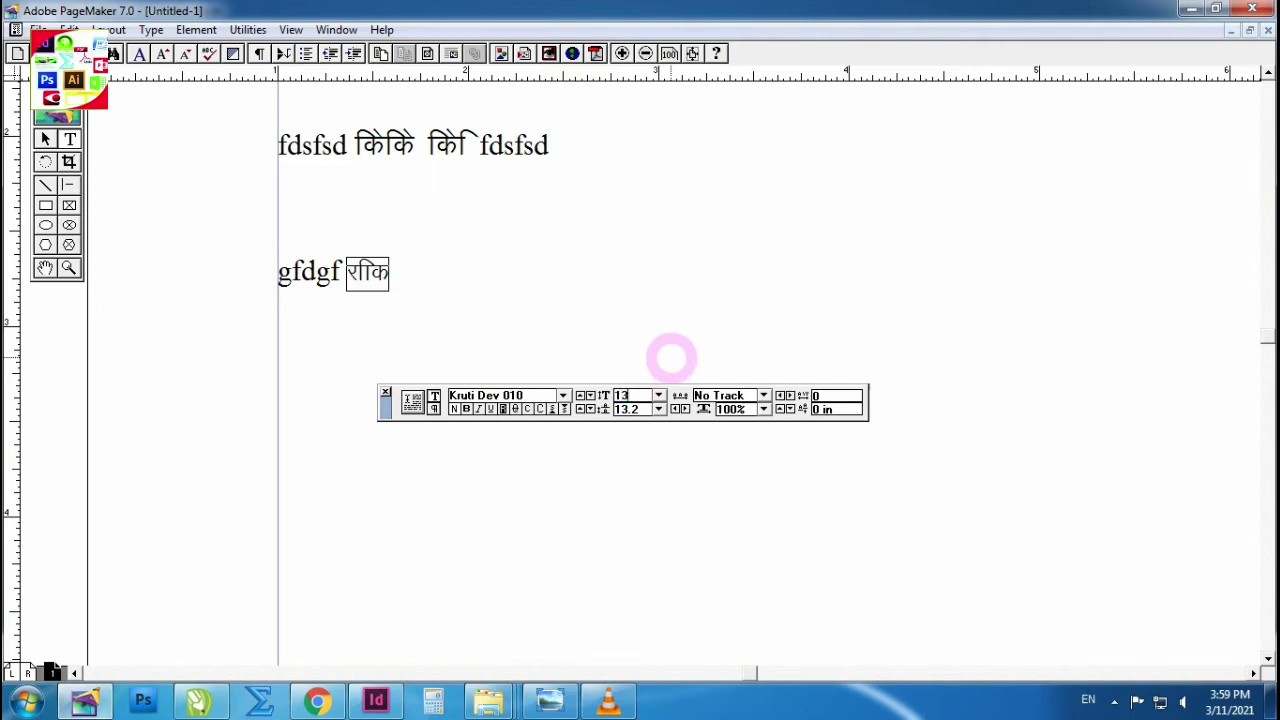
key(Return)
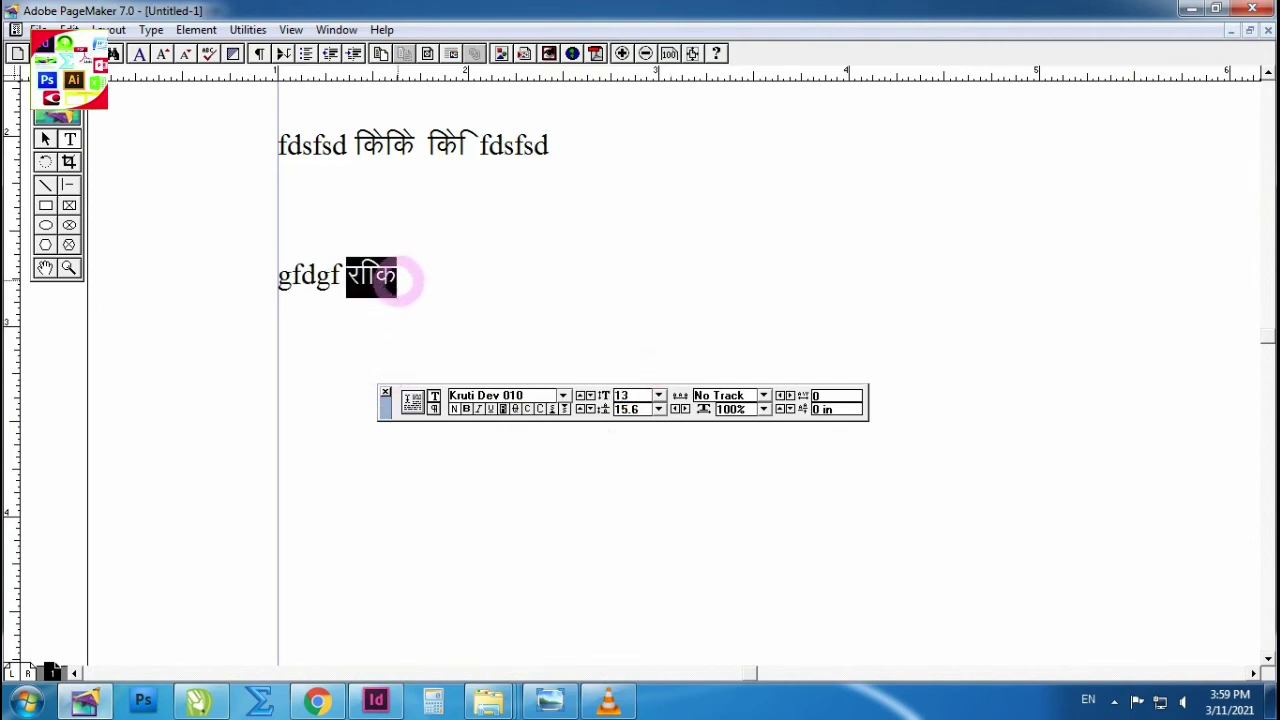
click(400, 290)
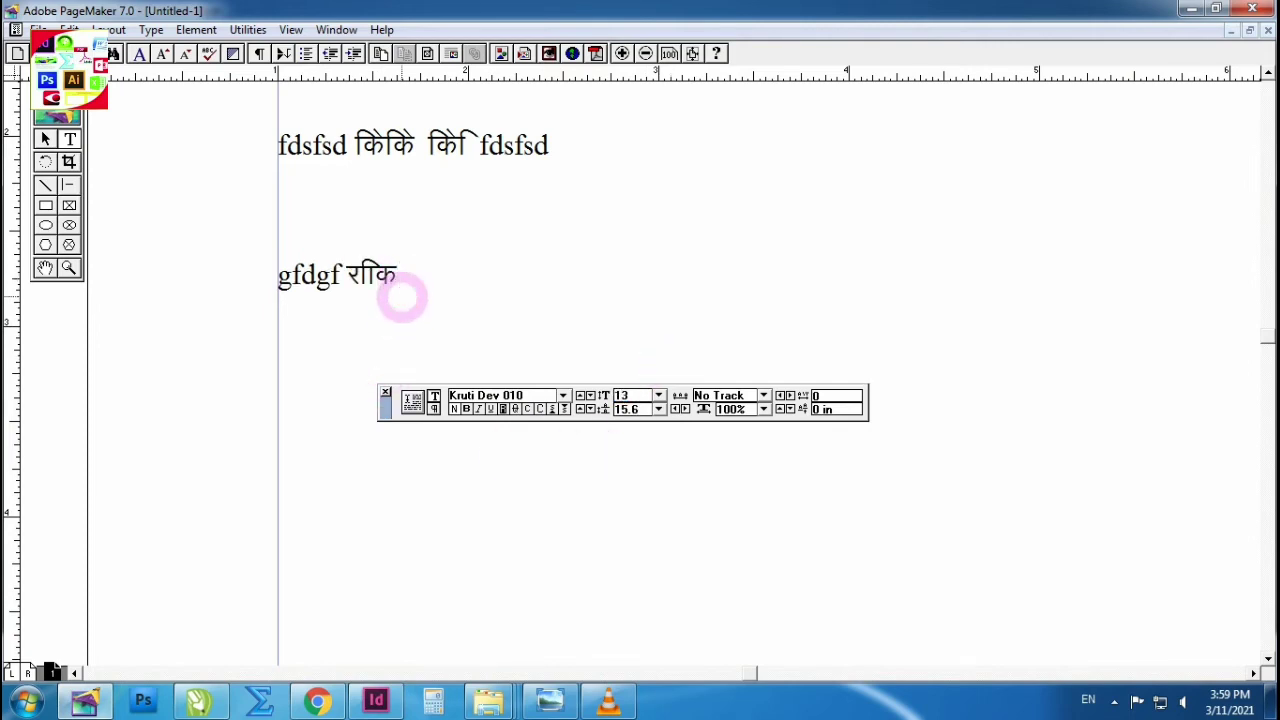
Step: Type 'fdjk' in Times New Roman 11 pt via the Control Palette, then add 'fjdksk'
text(fdjk)
key(ctrl+shift+Left)
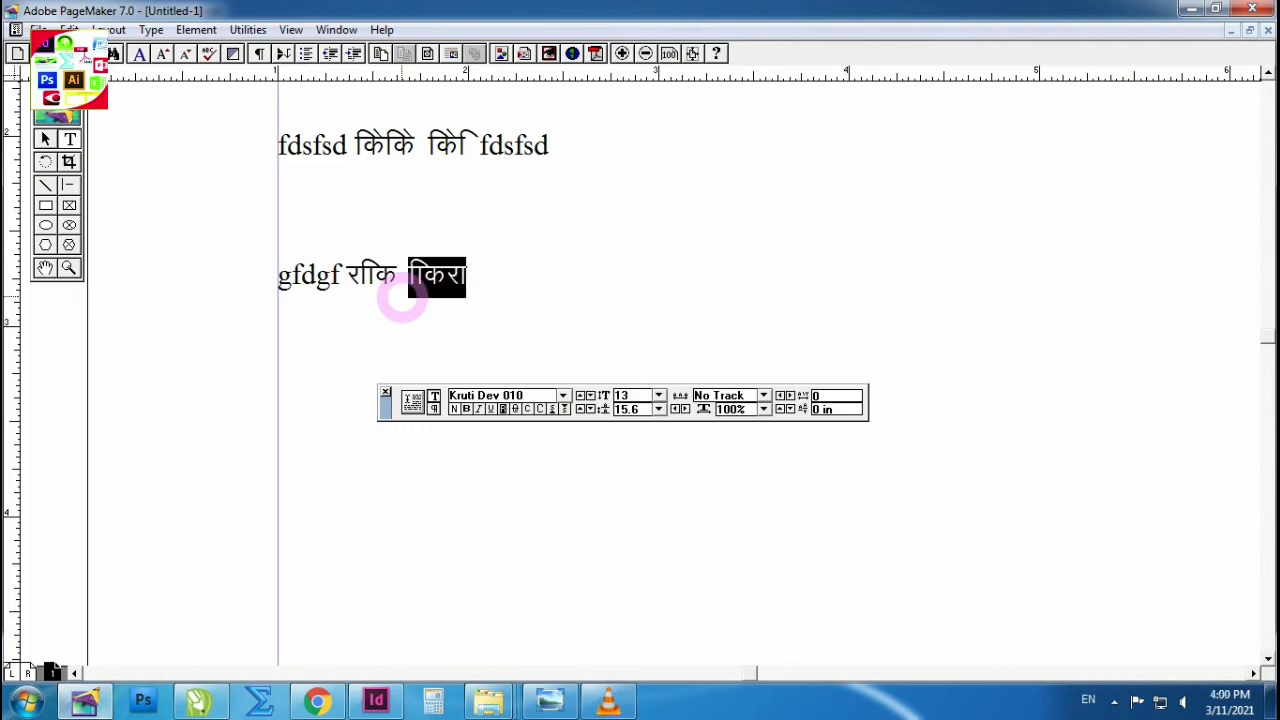
key(ctrl+grave)
text(Times New Roman)
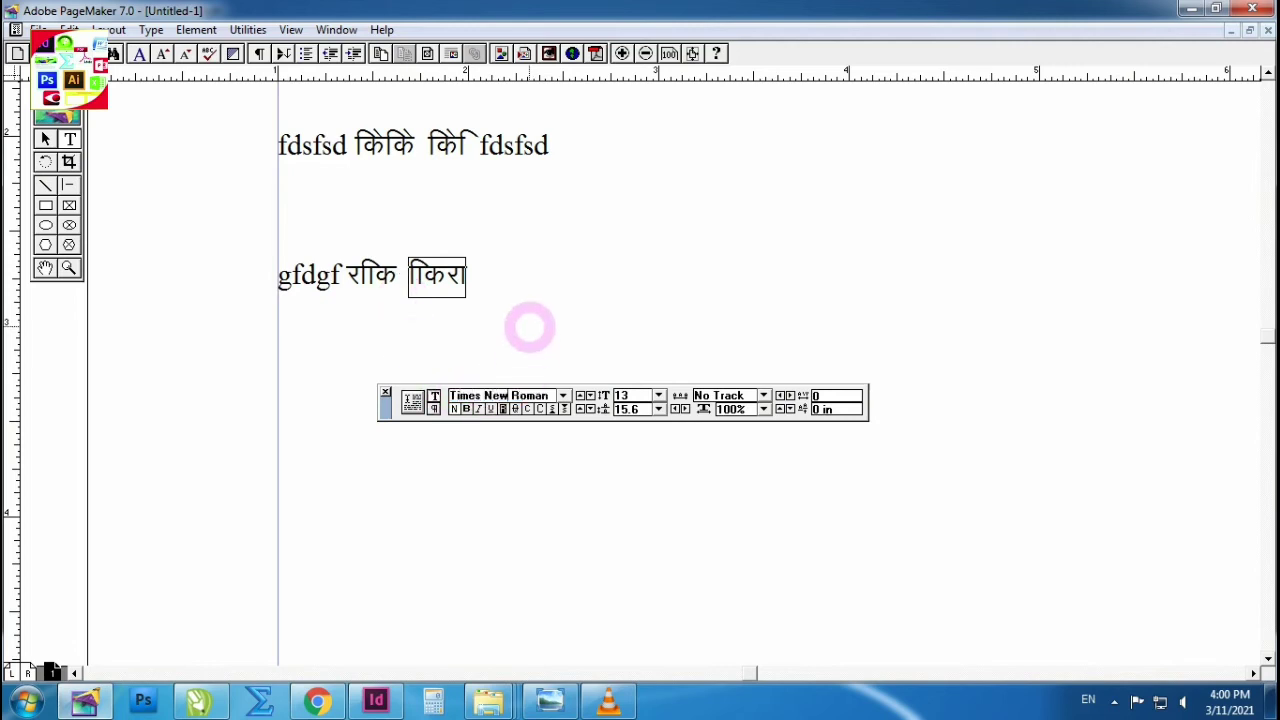
text(11)
key(Return)
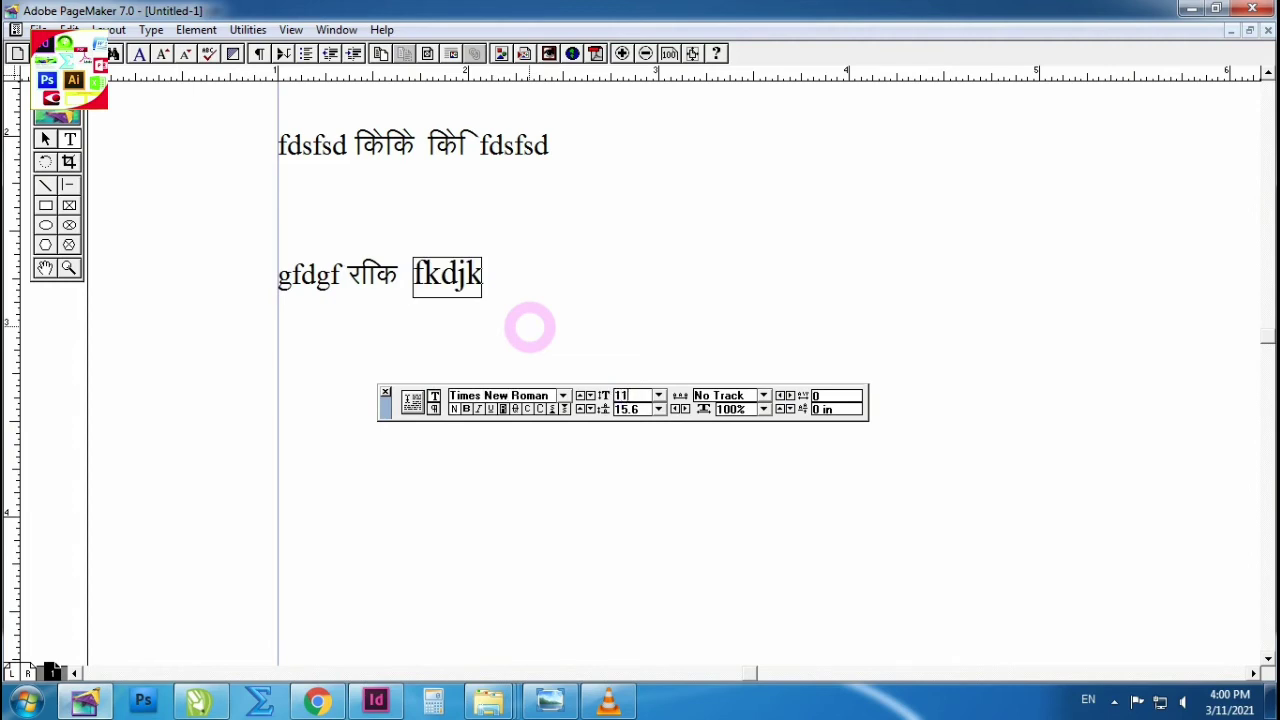
key(Return)
click(483, 275)
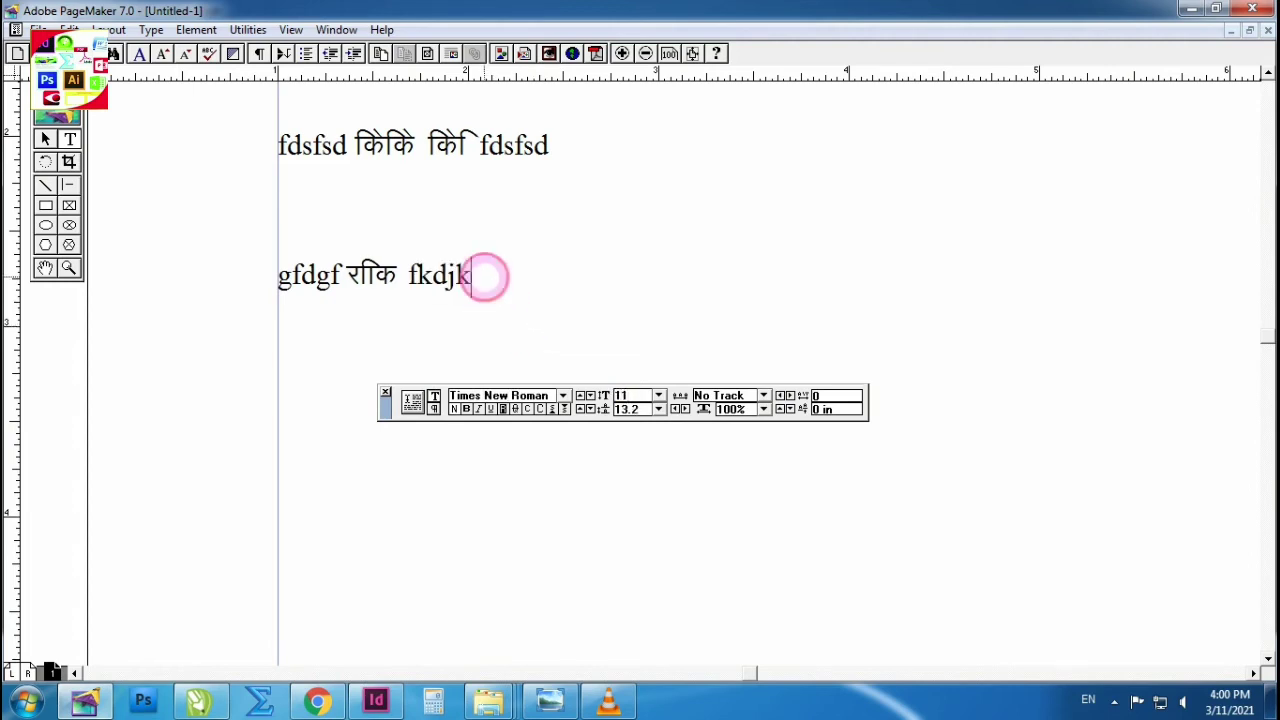
text( fjdksk)
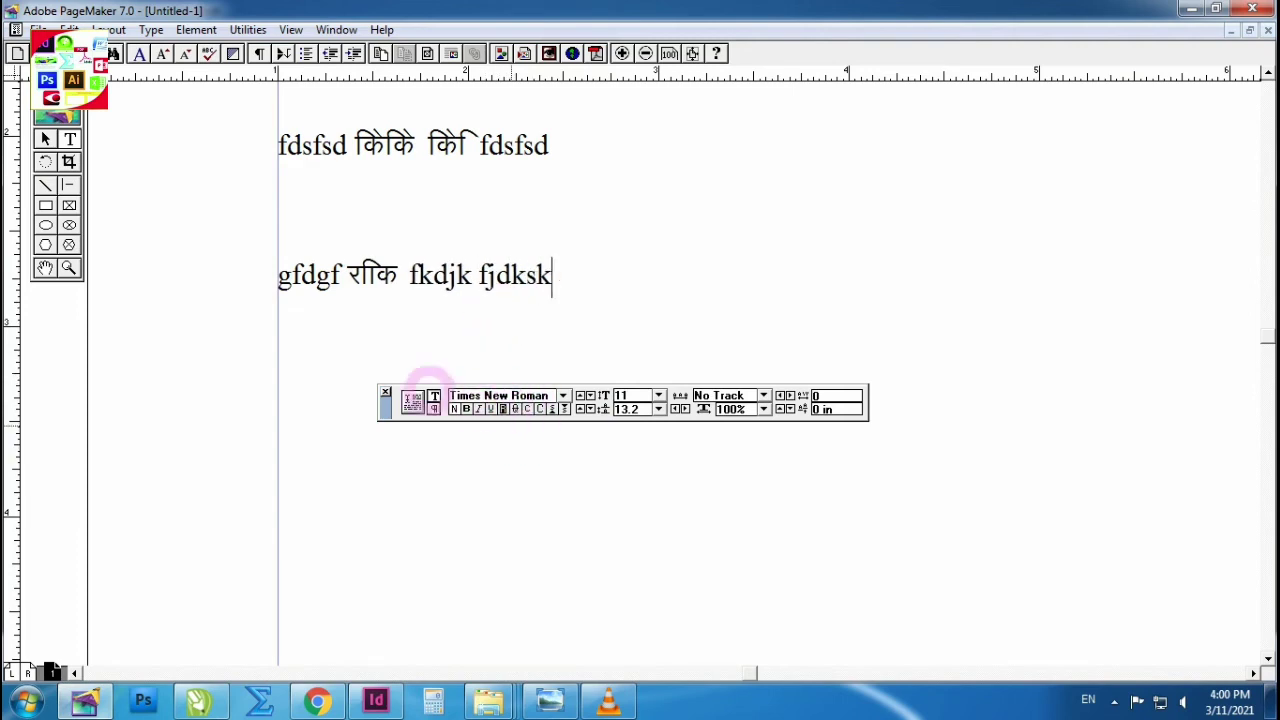
drag(534, 146, 488, 146)
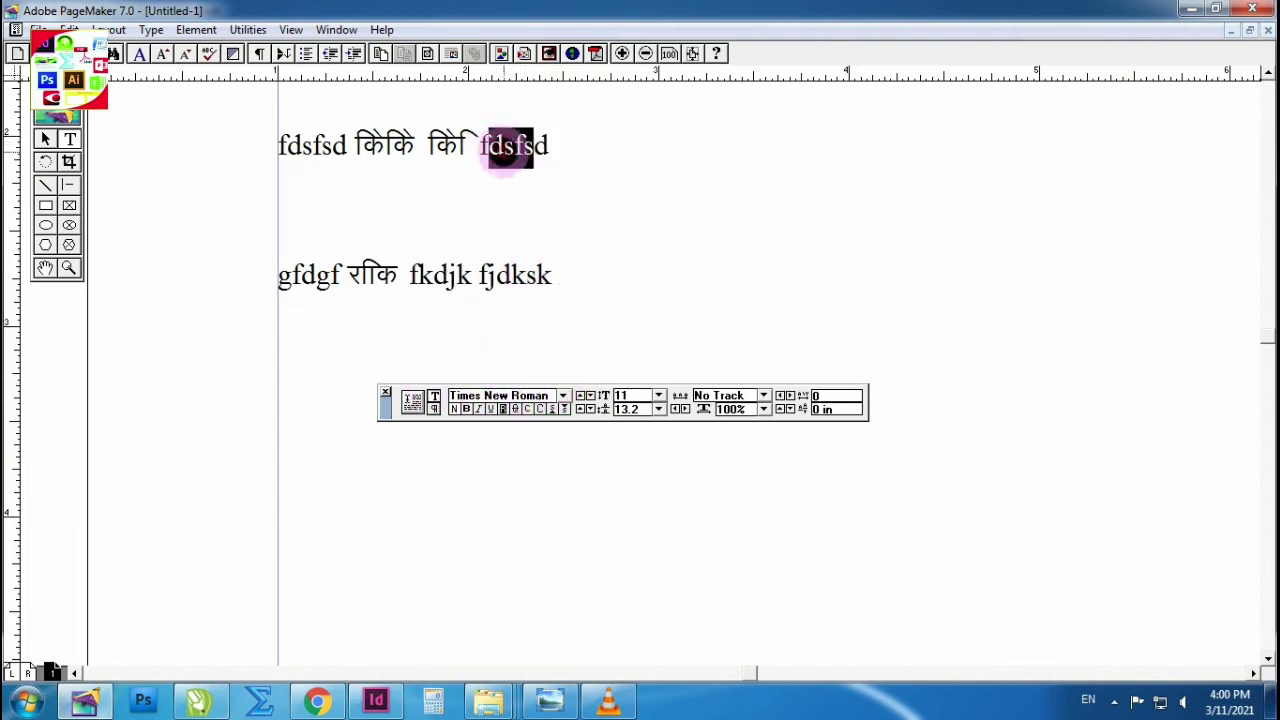
key(ctrl+t)
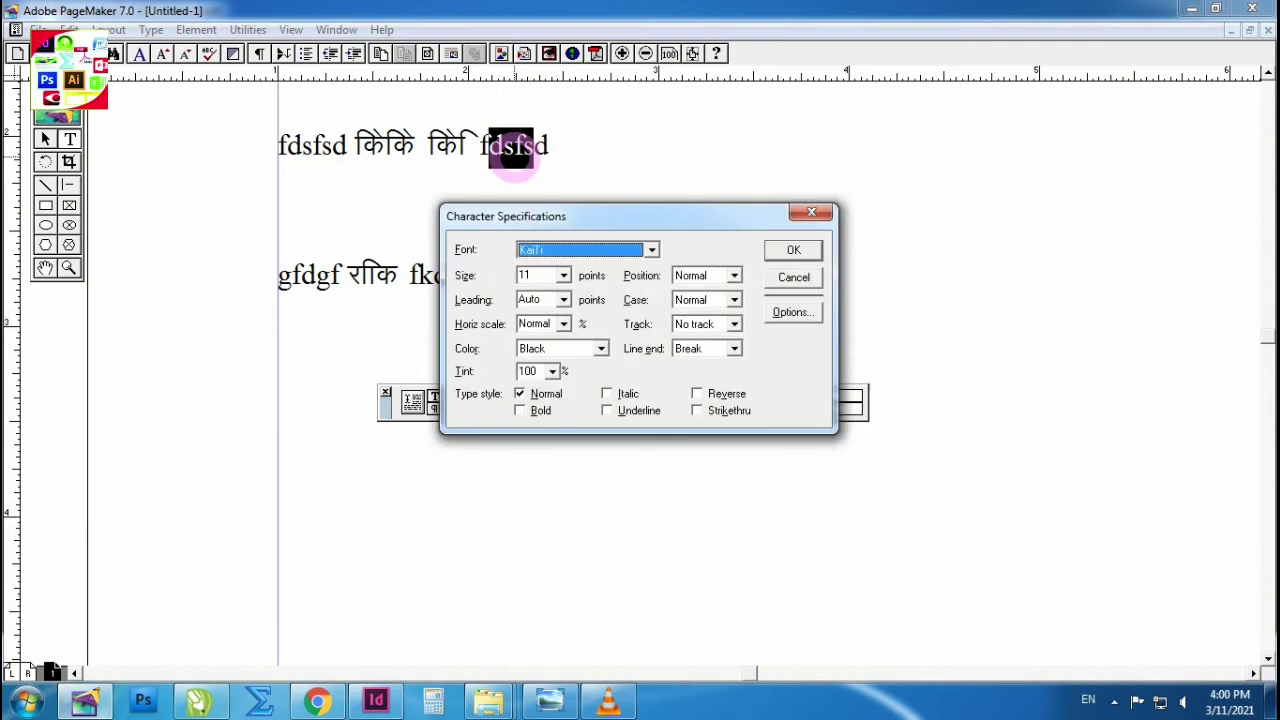
key(Escape)
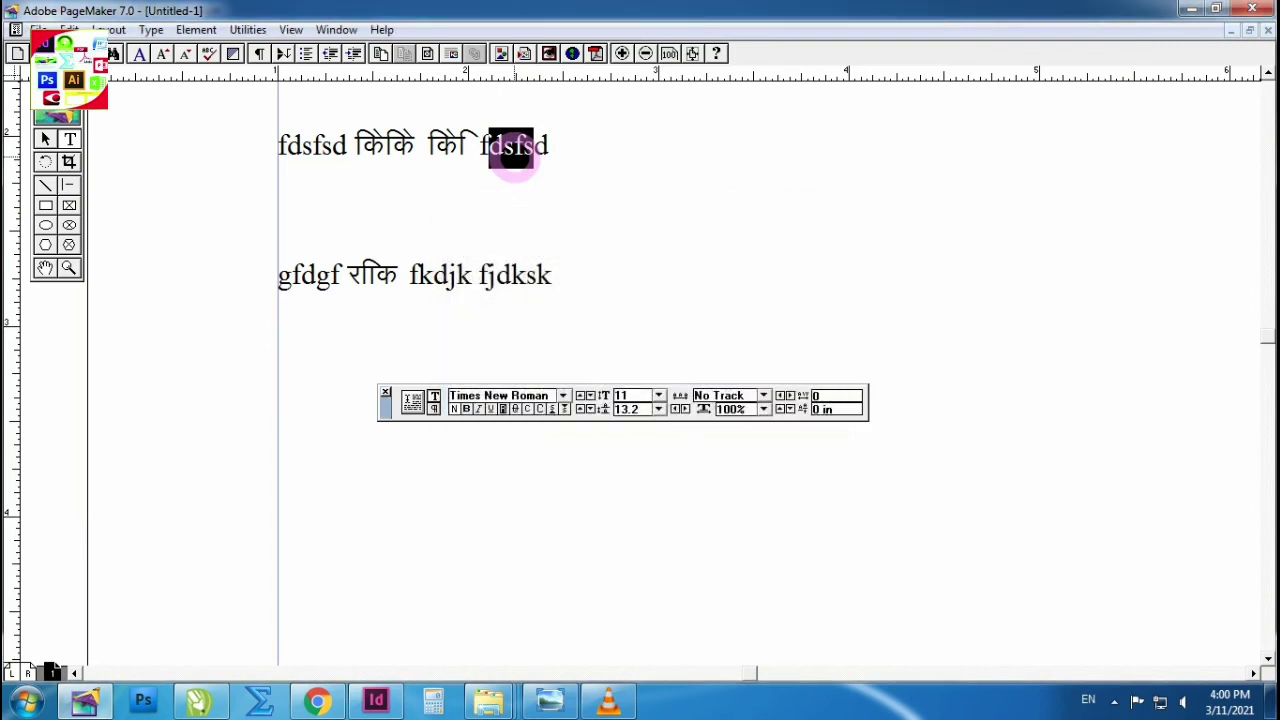
scroll(540, 300, down, 1)
click(554, 253)
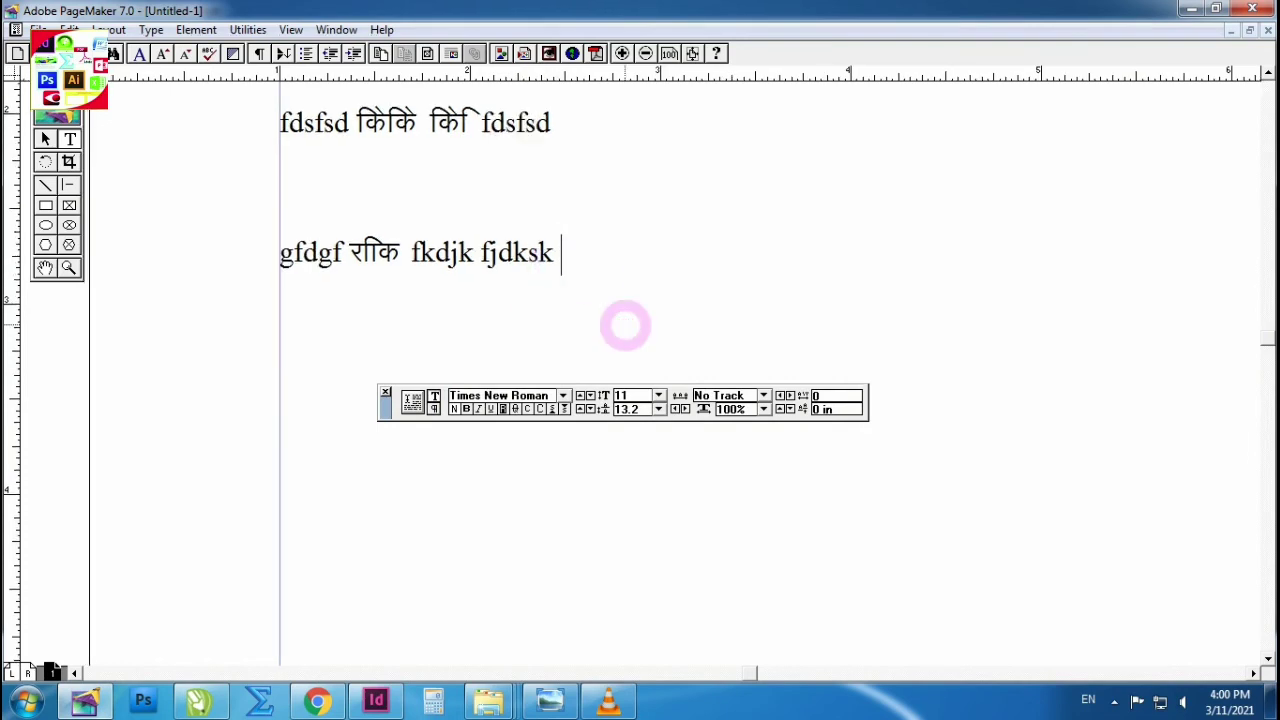
text(fdfd)
Step: Set 'fdfd' to Kruti Dev 010 at 13 pt in the Control Palette so it reads किकि
key(ctrl+shift+Left)
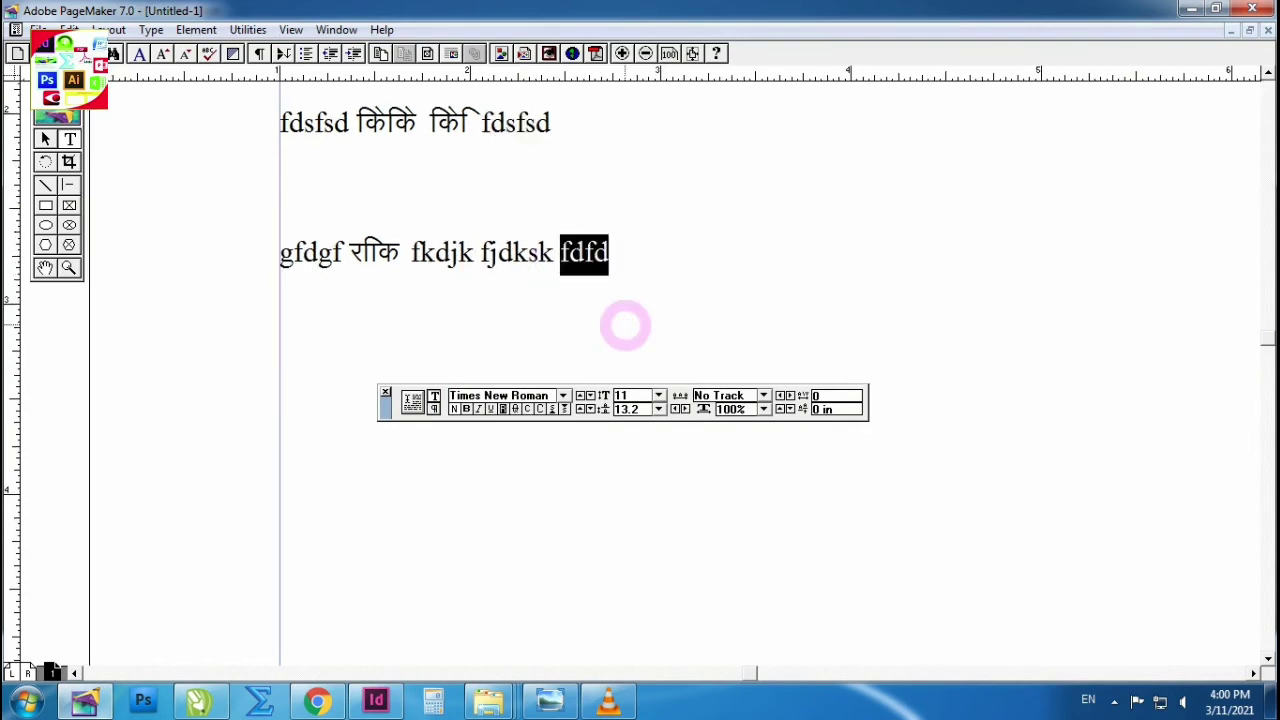
key(ctrl+grave)
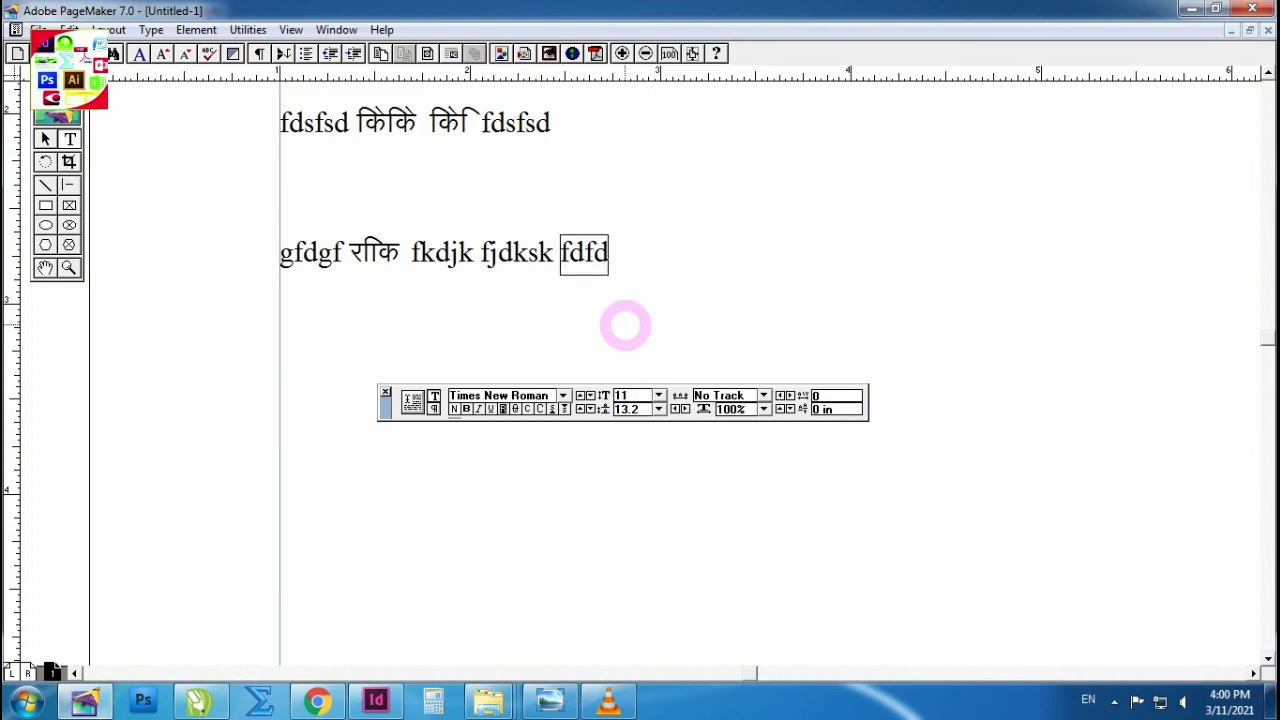
key(shift+Tab)
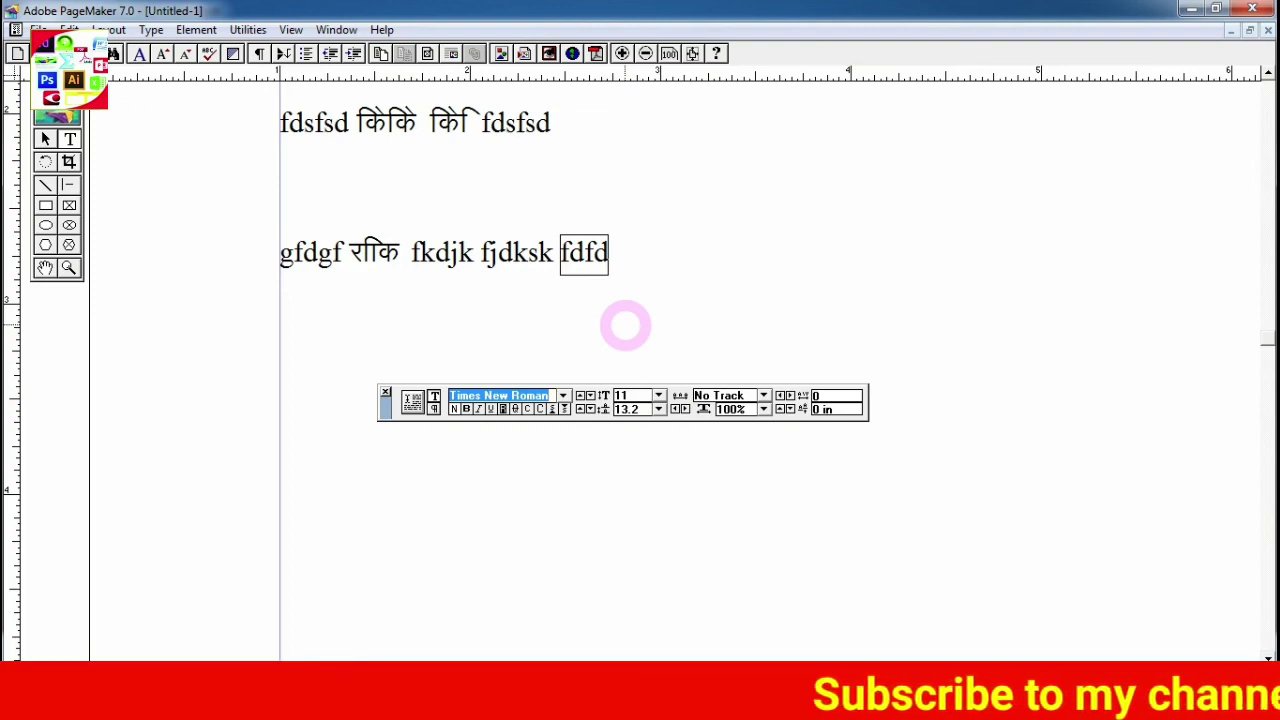
text(kr)
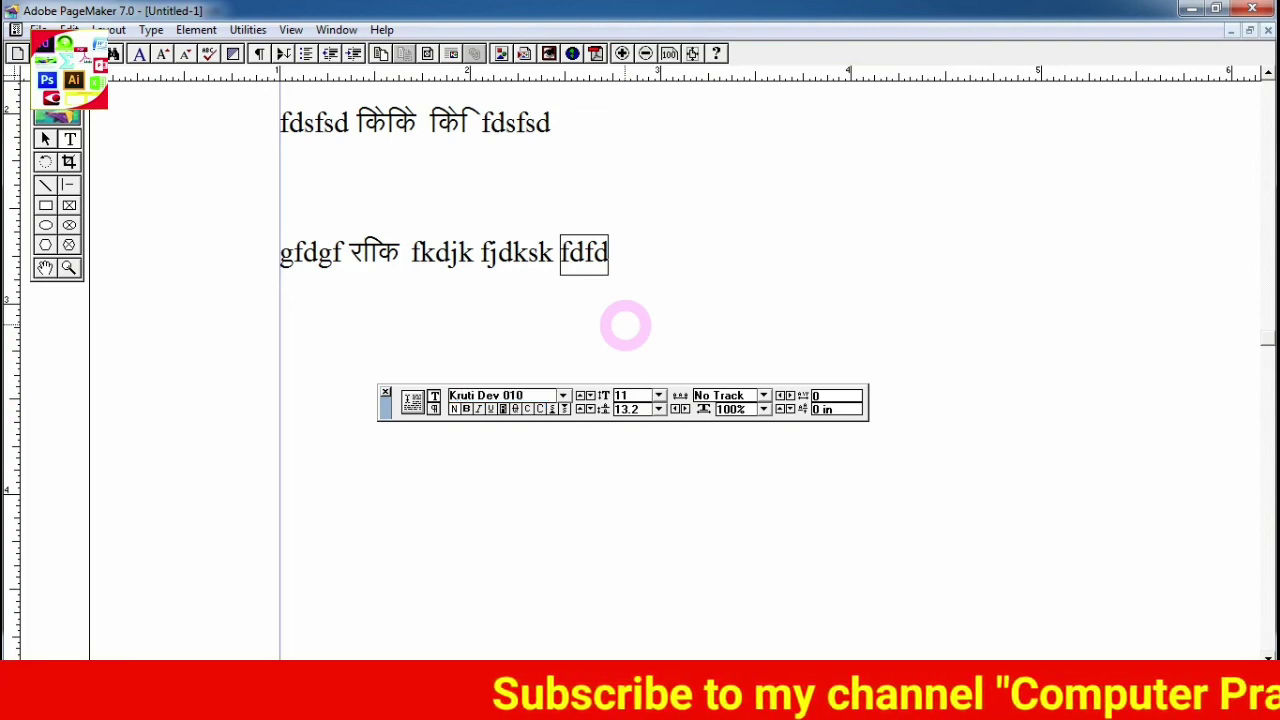
key(Return)
key(Tab)
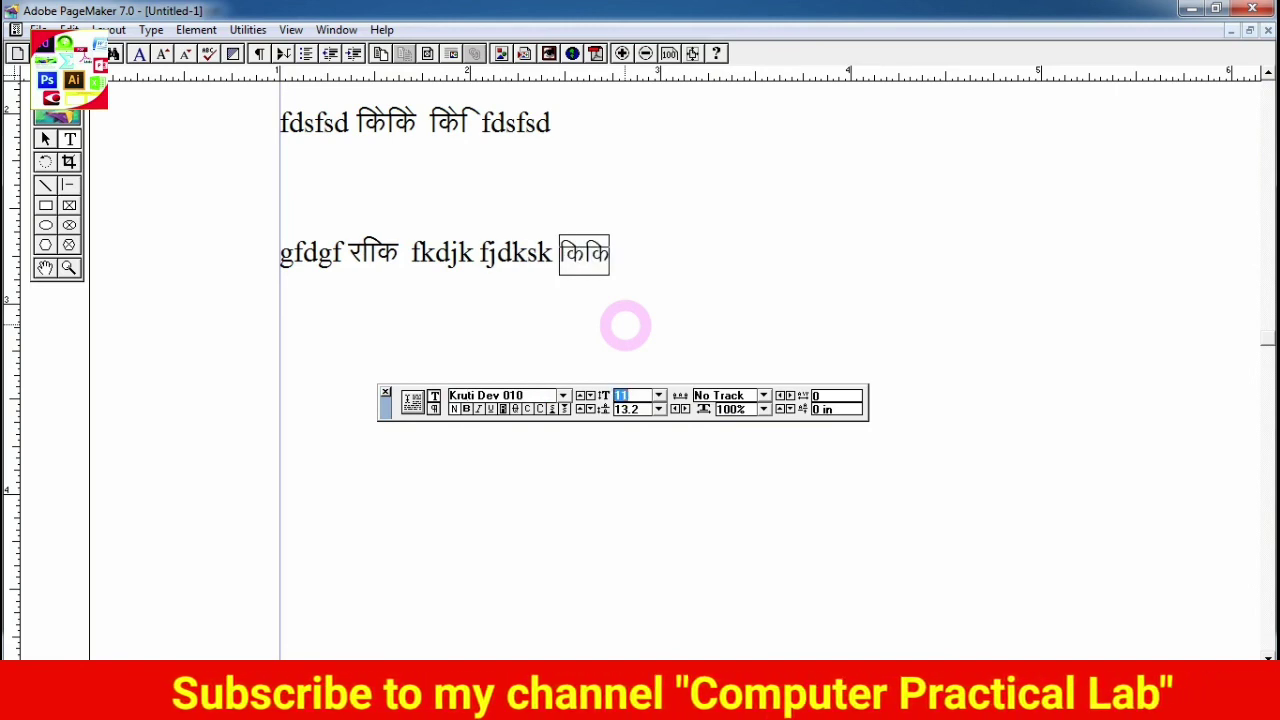
text(13)
key(Return)
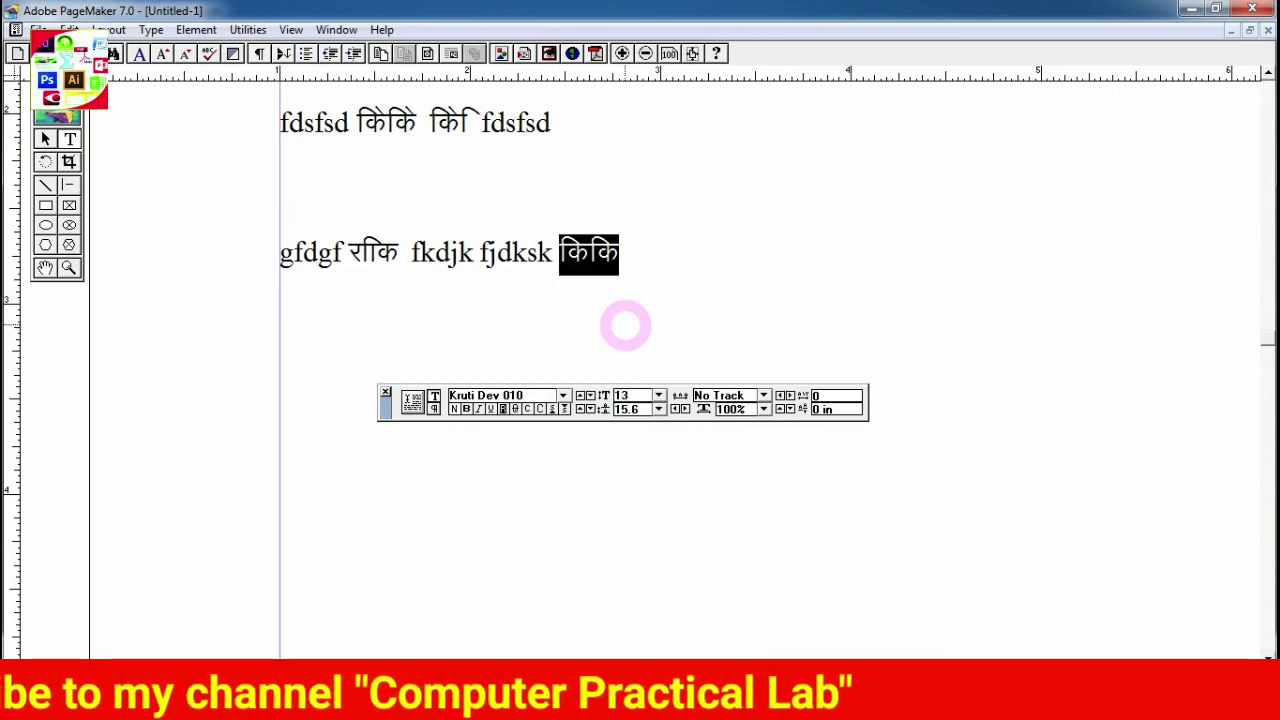
click(614, 256)
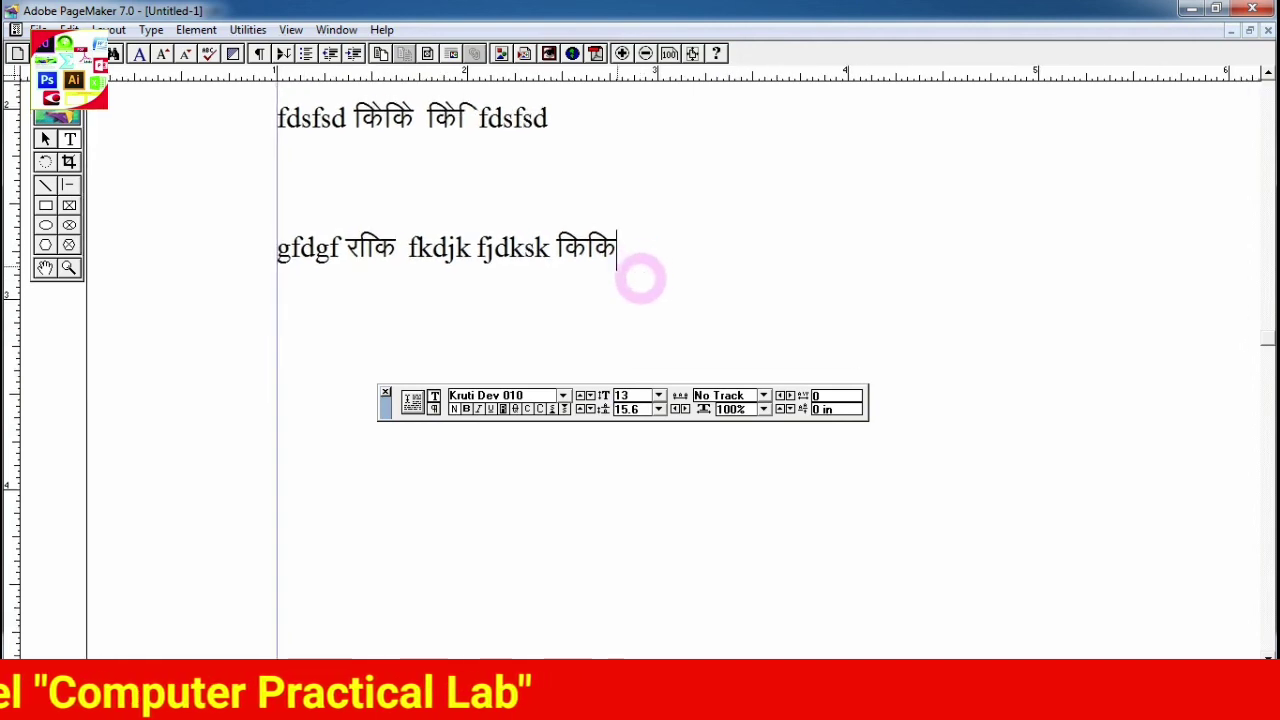
click(447, 248)
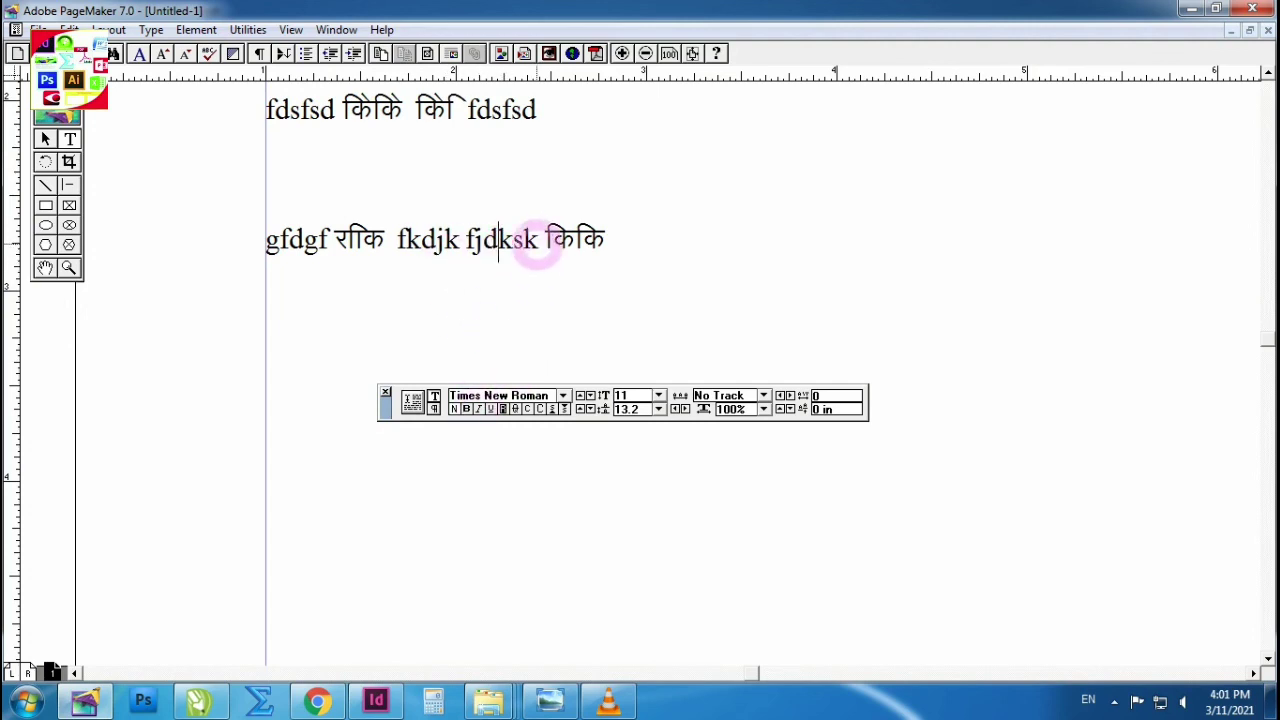
drag(538, 240, 465, 240)
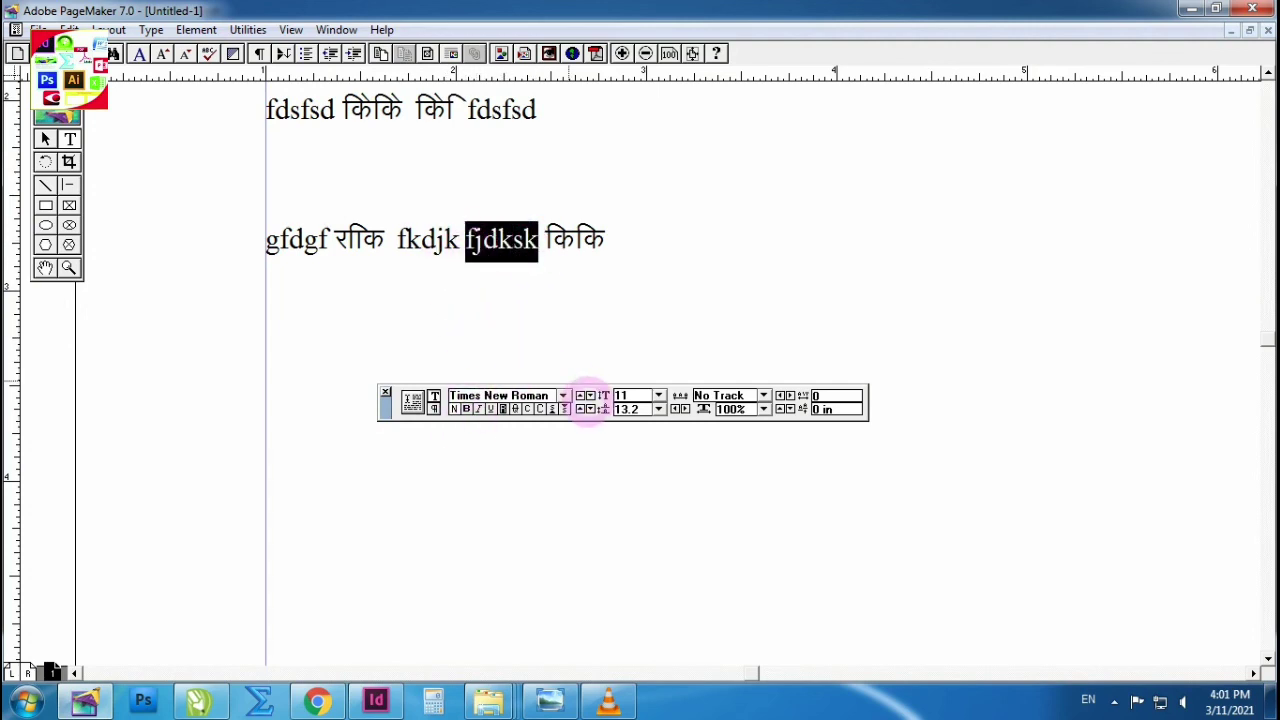
click(590, 396)
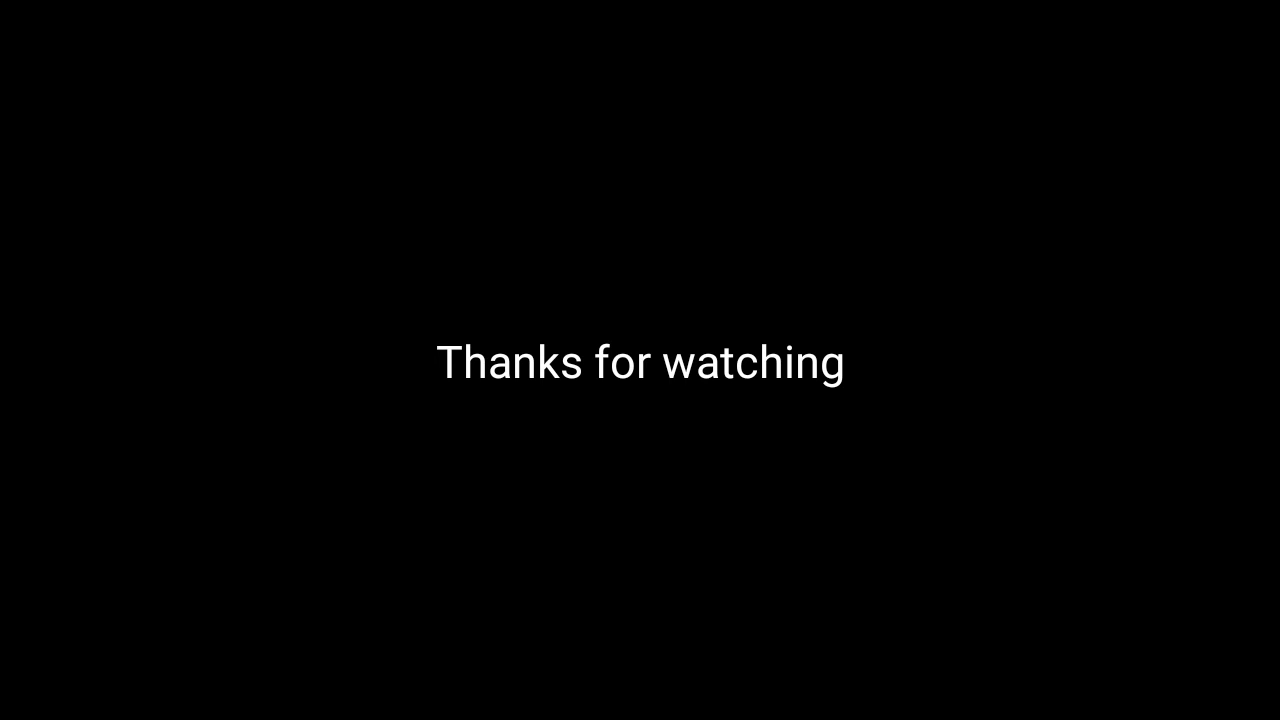